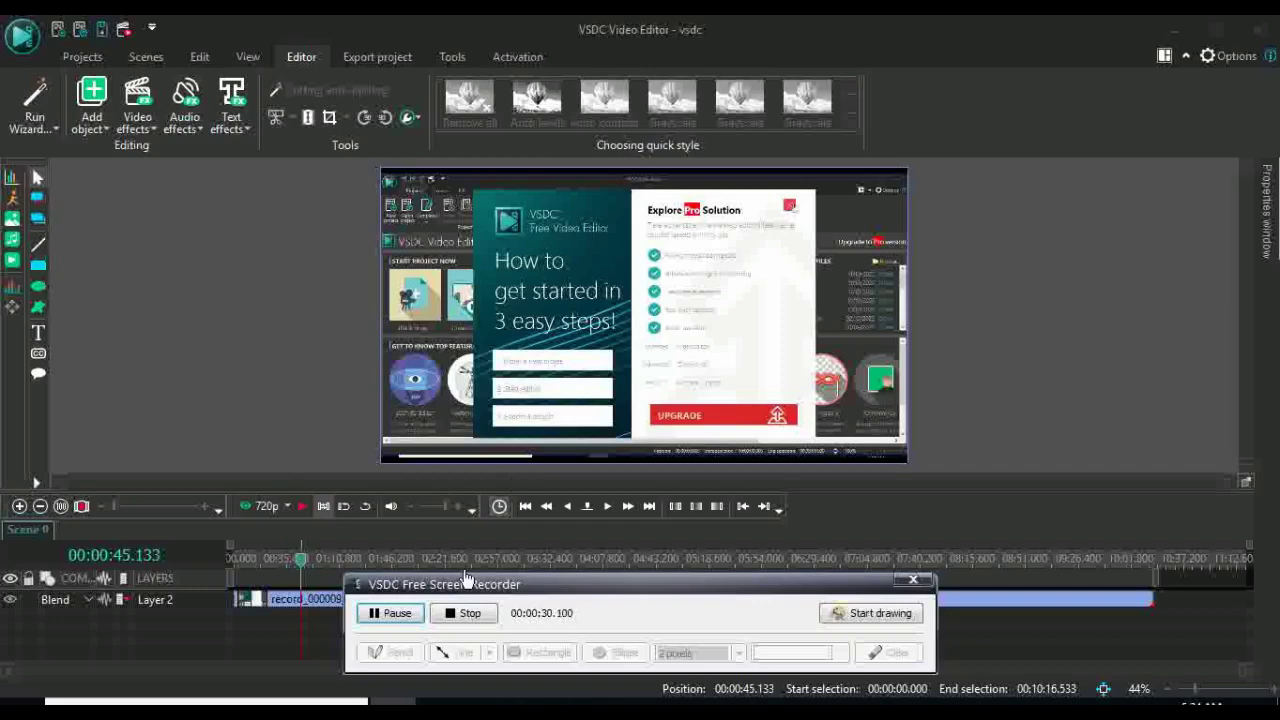
Stop the screen recording and create a new blank project titled "video".
left_click(466, 614)
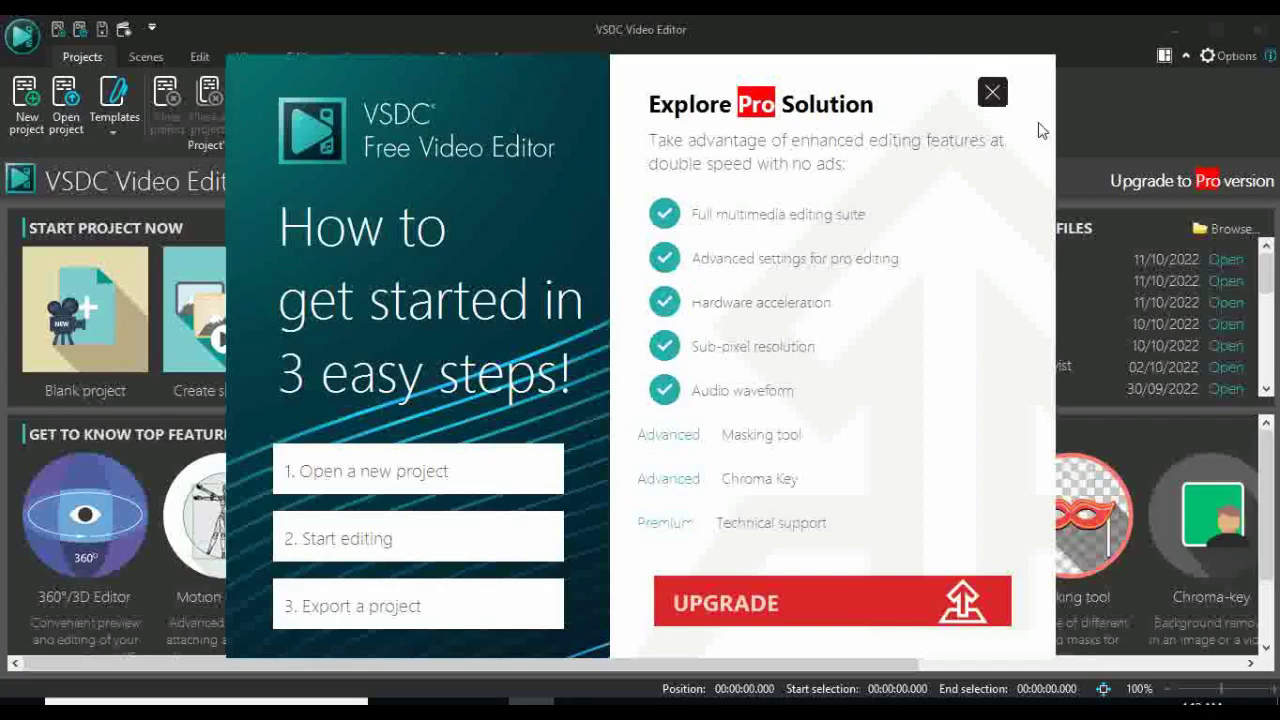
left_click(993, 93)
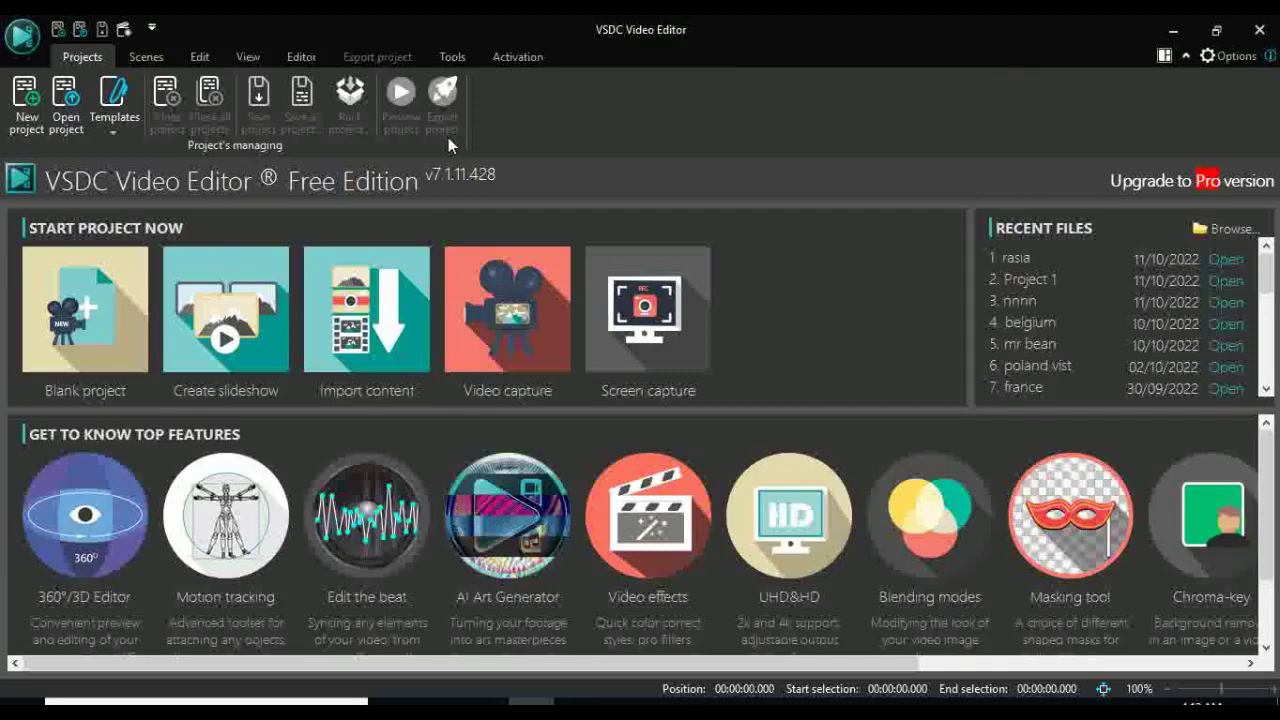
left_click(27, 113)
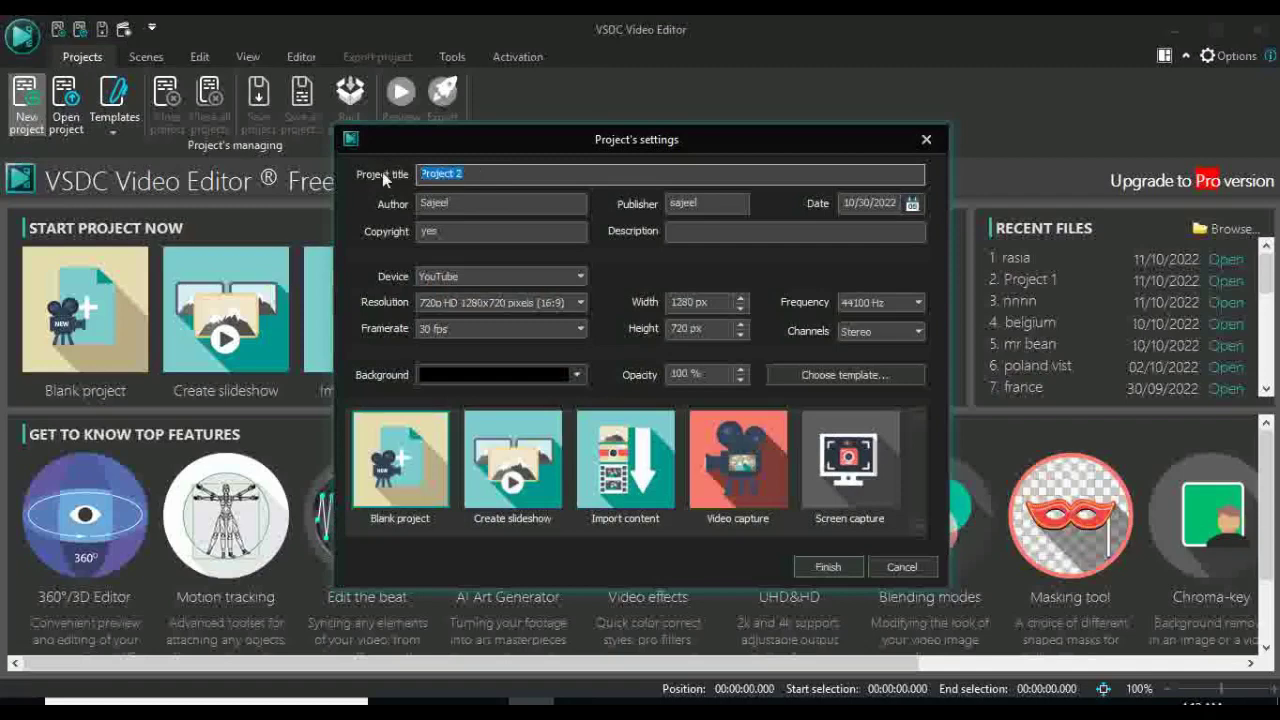
type("video")
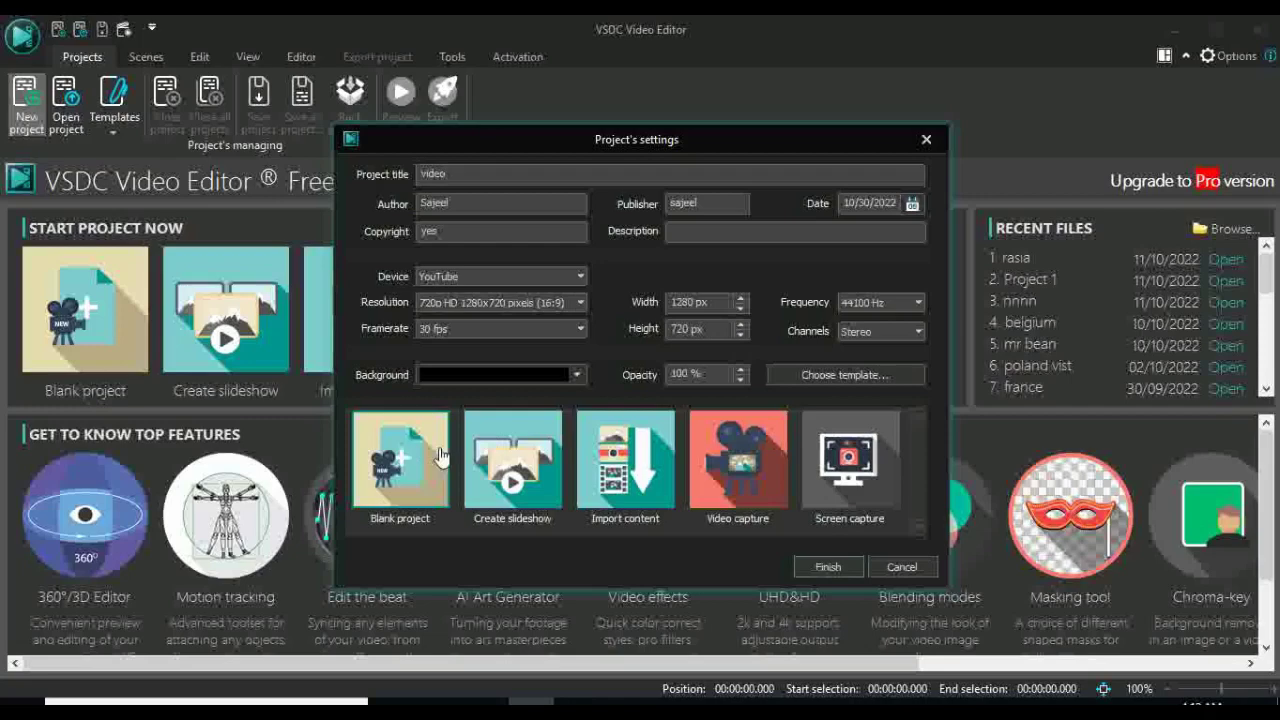
left_click(828, 568)
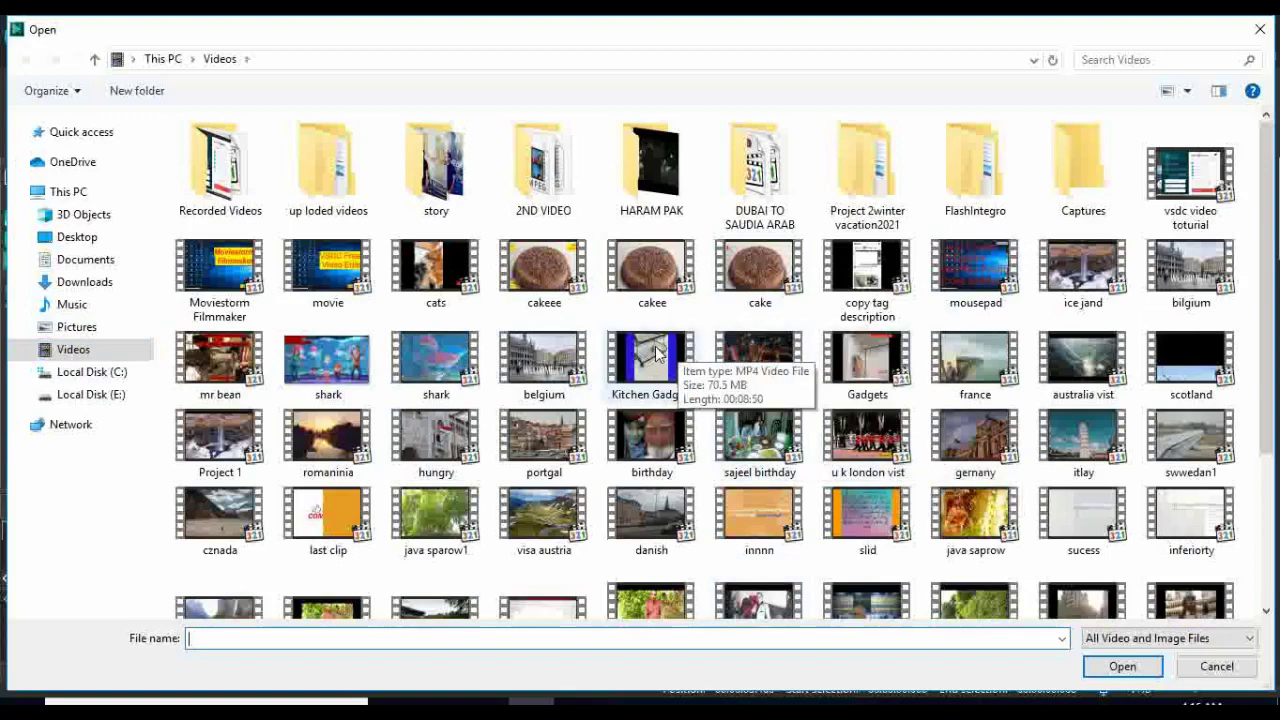
Add the Kitchen Gadgets video to the scene on a new layer and briefly play its opening.
key("Escape")
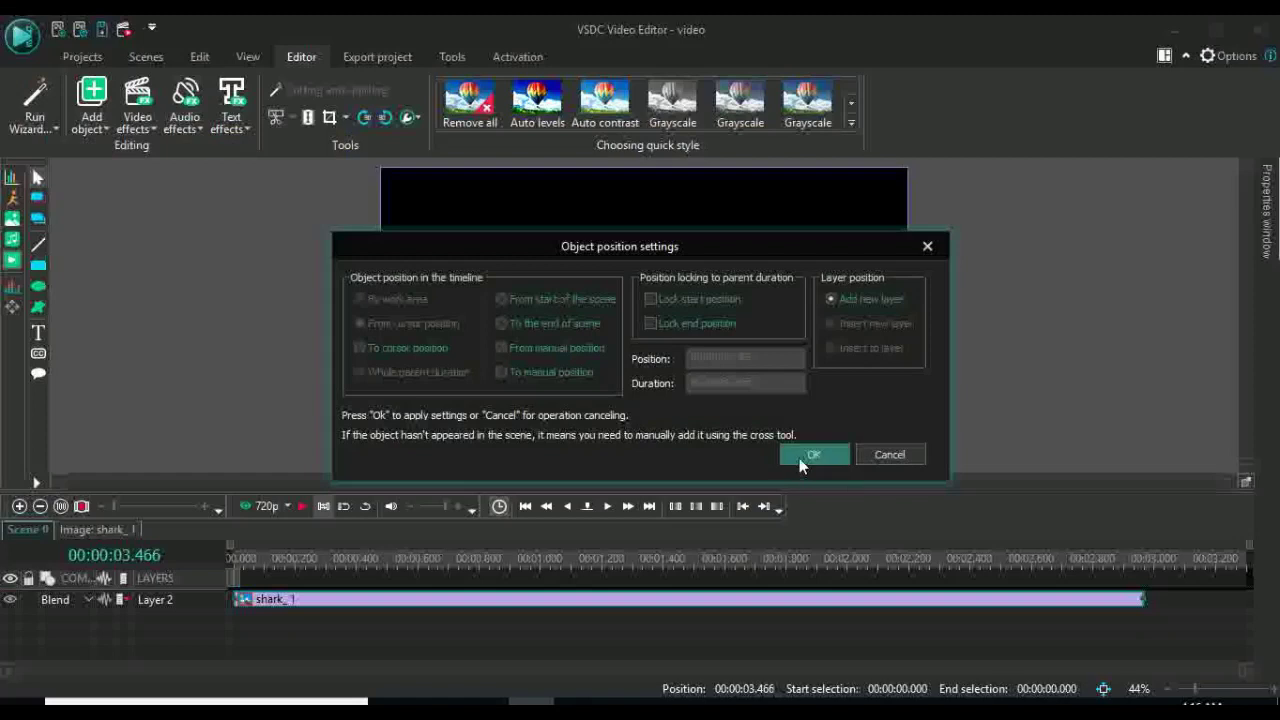
left_click(799, 460)
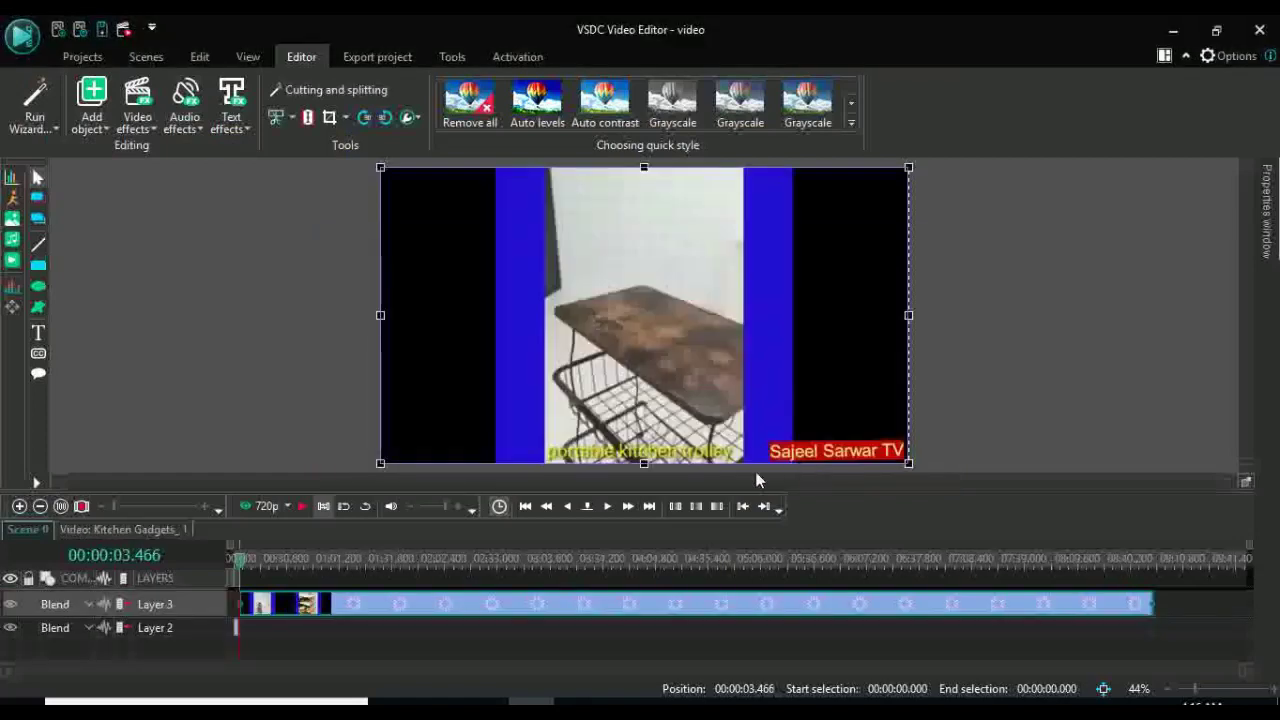
mouse_move(524, 615)
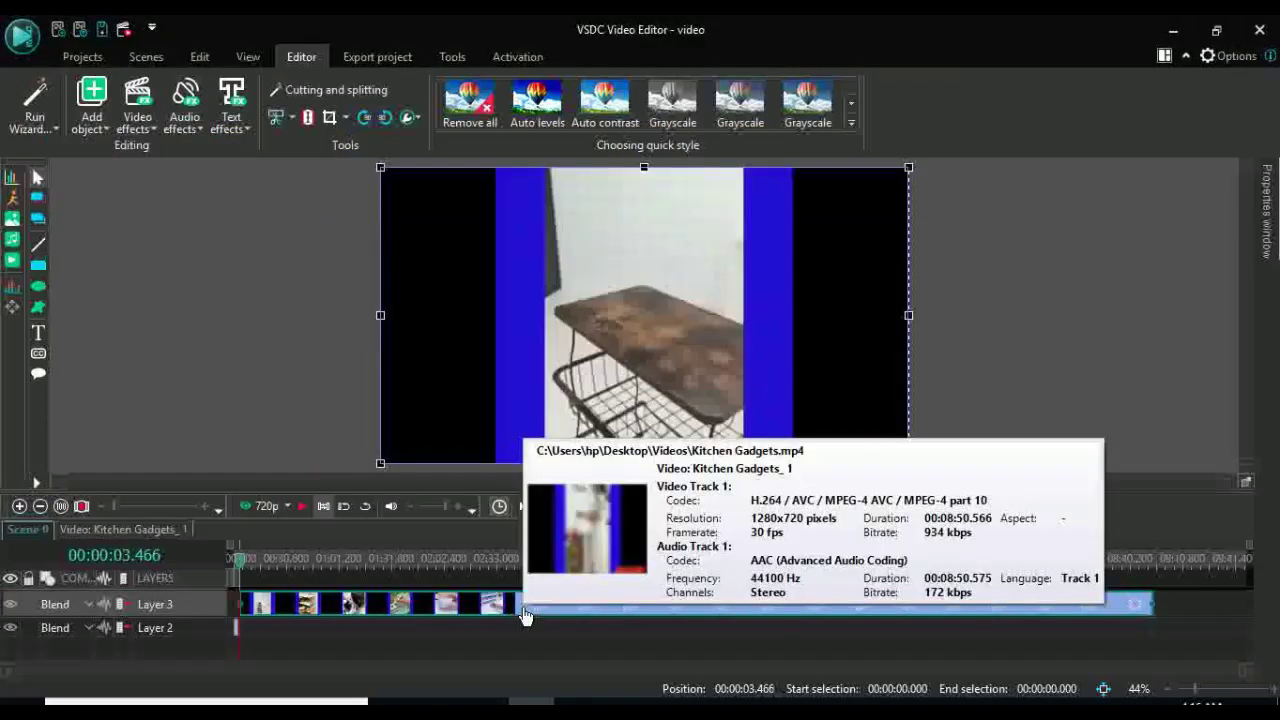
key("space")
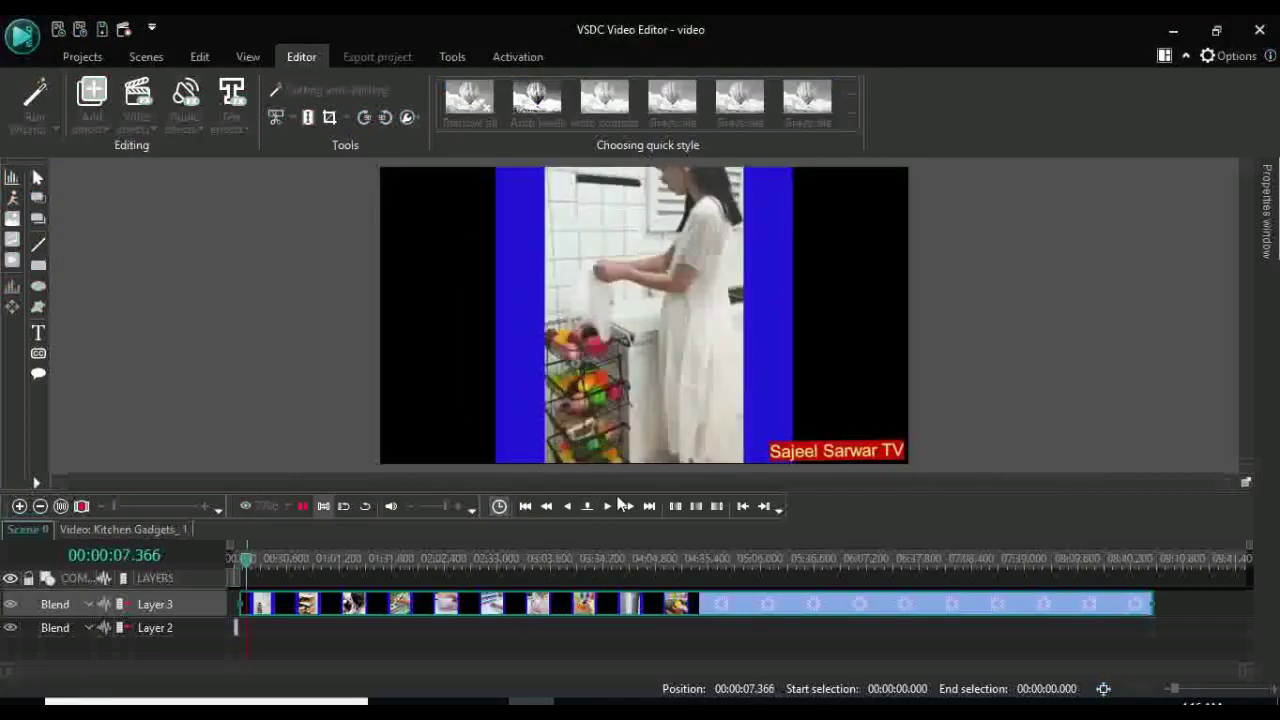
left_click(620, 505)
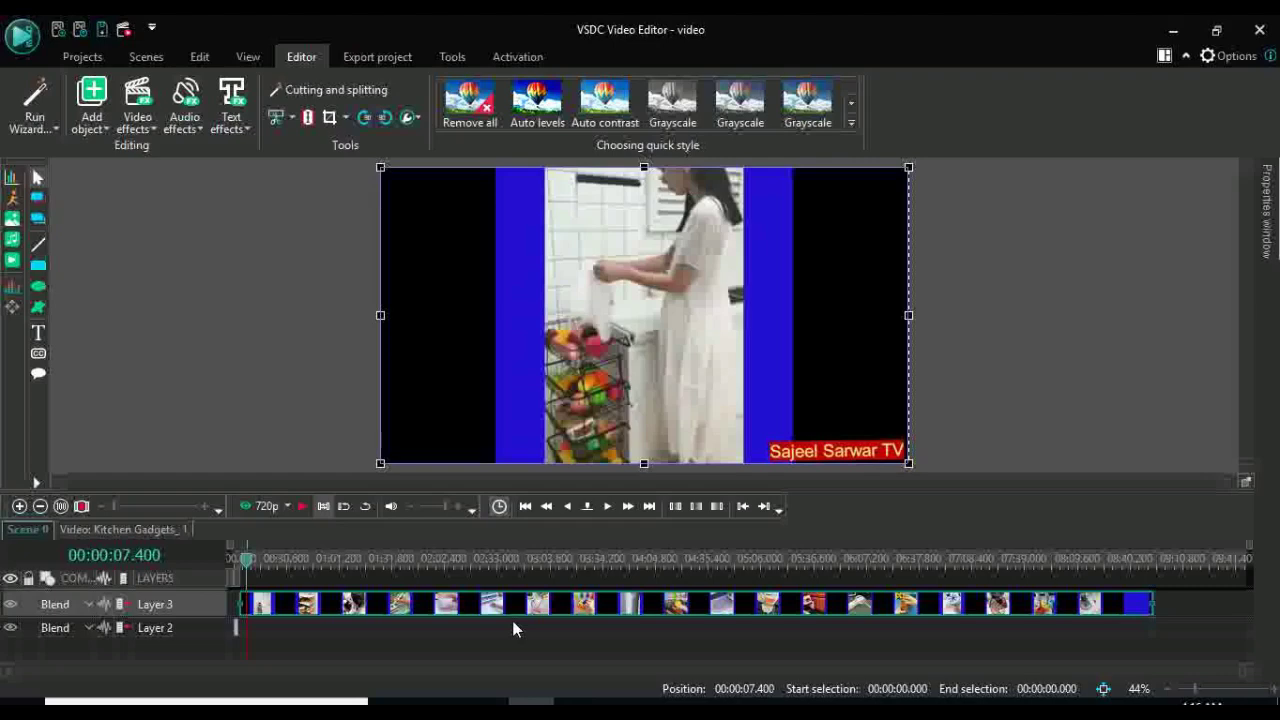
Split the Kitchen Gadgets clip into separate video and audio objects through its properties.
mouse_move(514, 612)
right_click(514, 606)
left_click(545, 576)
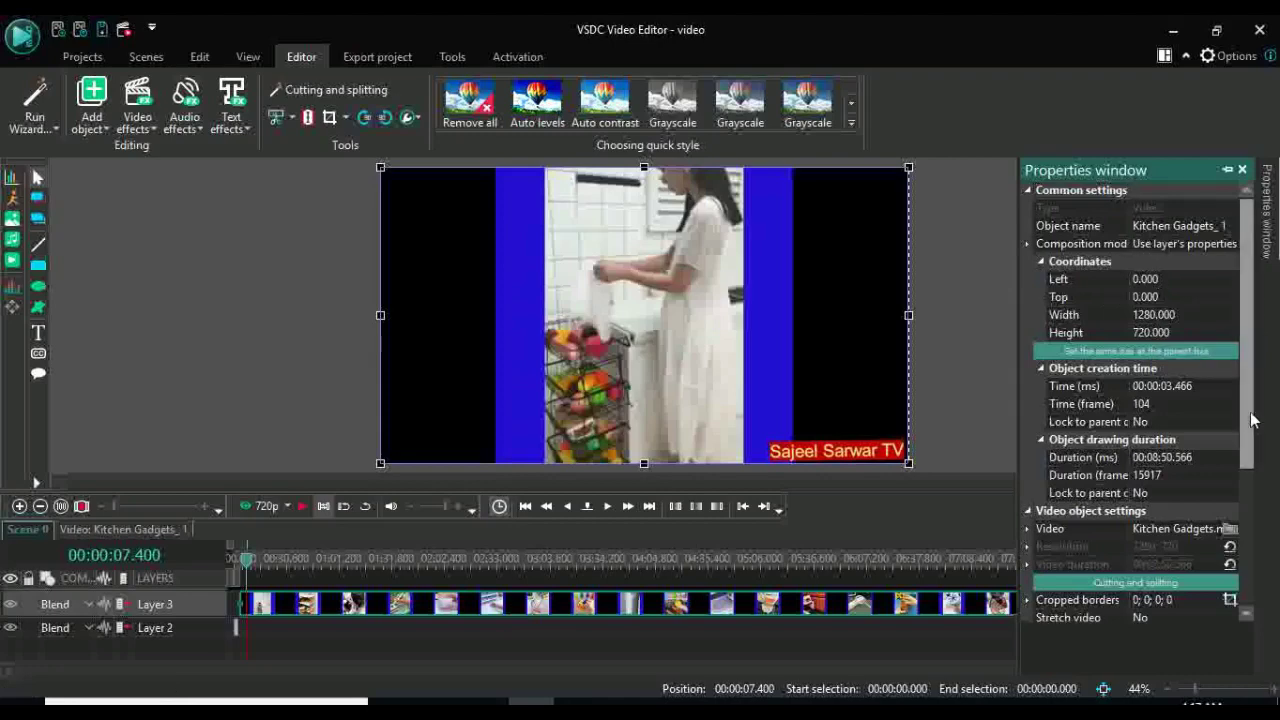
left_click_drag(1252, 420, 1266, 606)
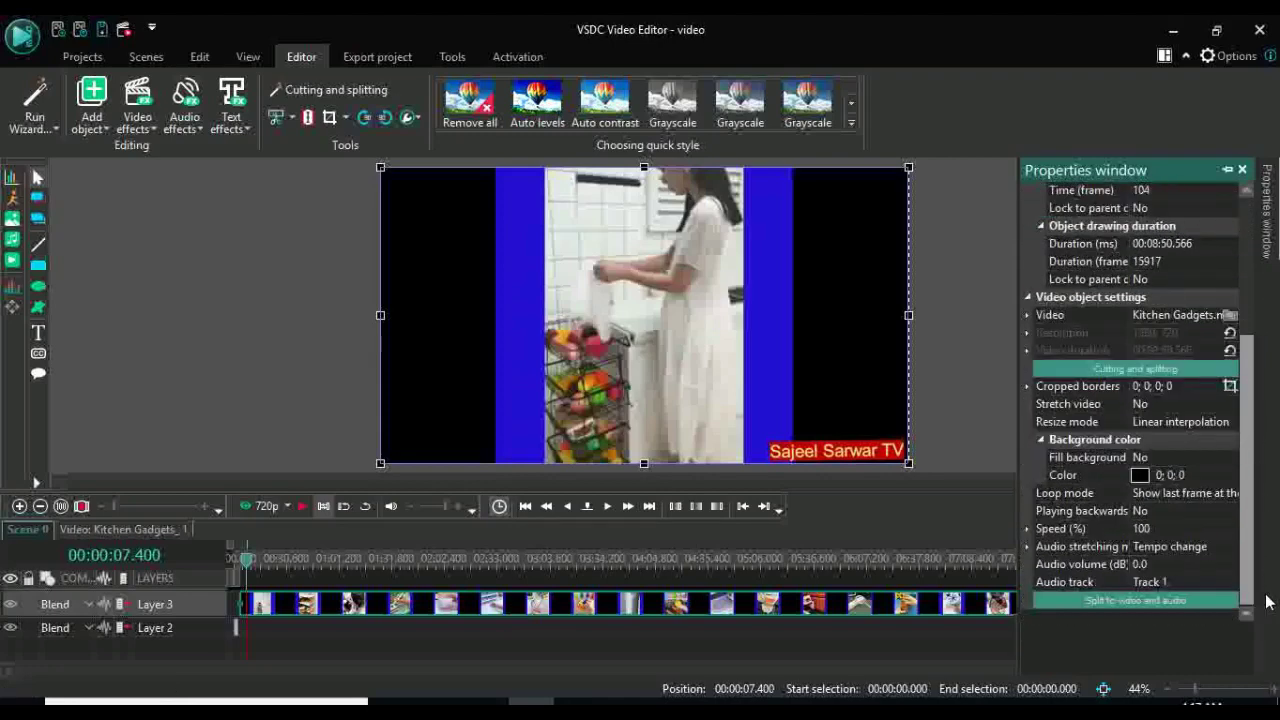
left_click(1164, 602)
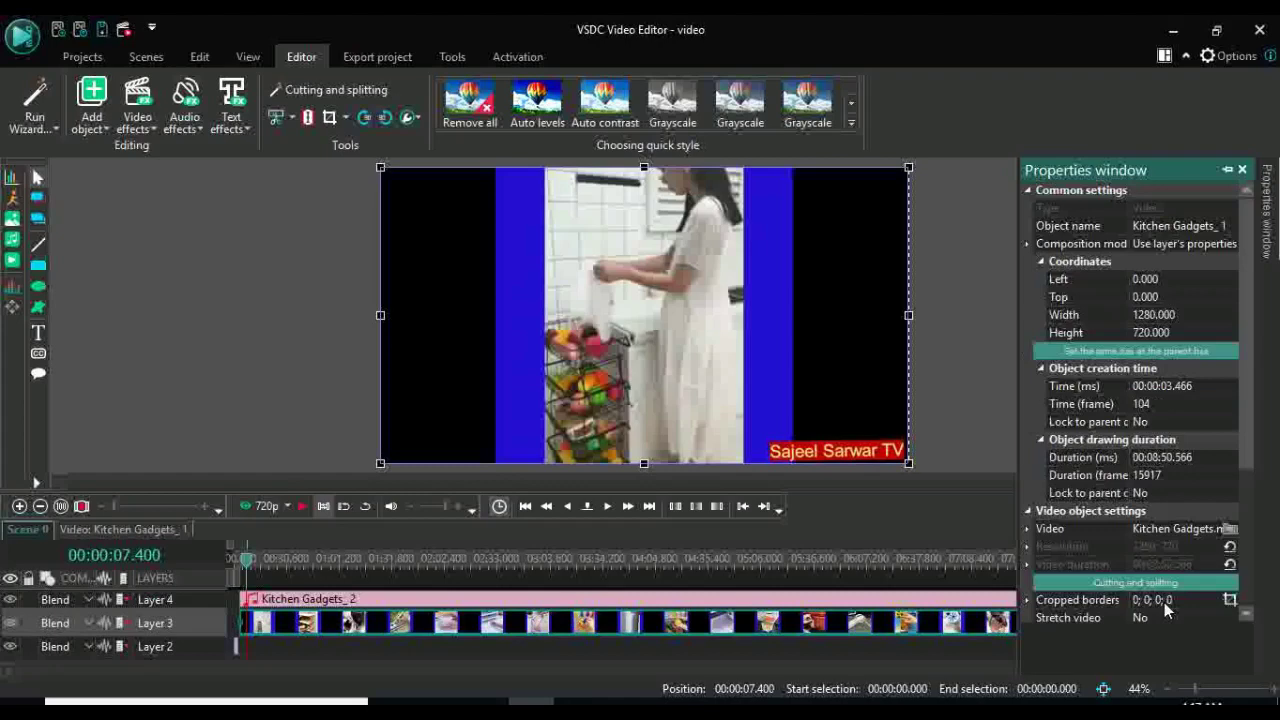
Delete the separated Kitchen Gadgets audio track from the timeline.
mouse_move(597, 606)
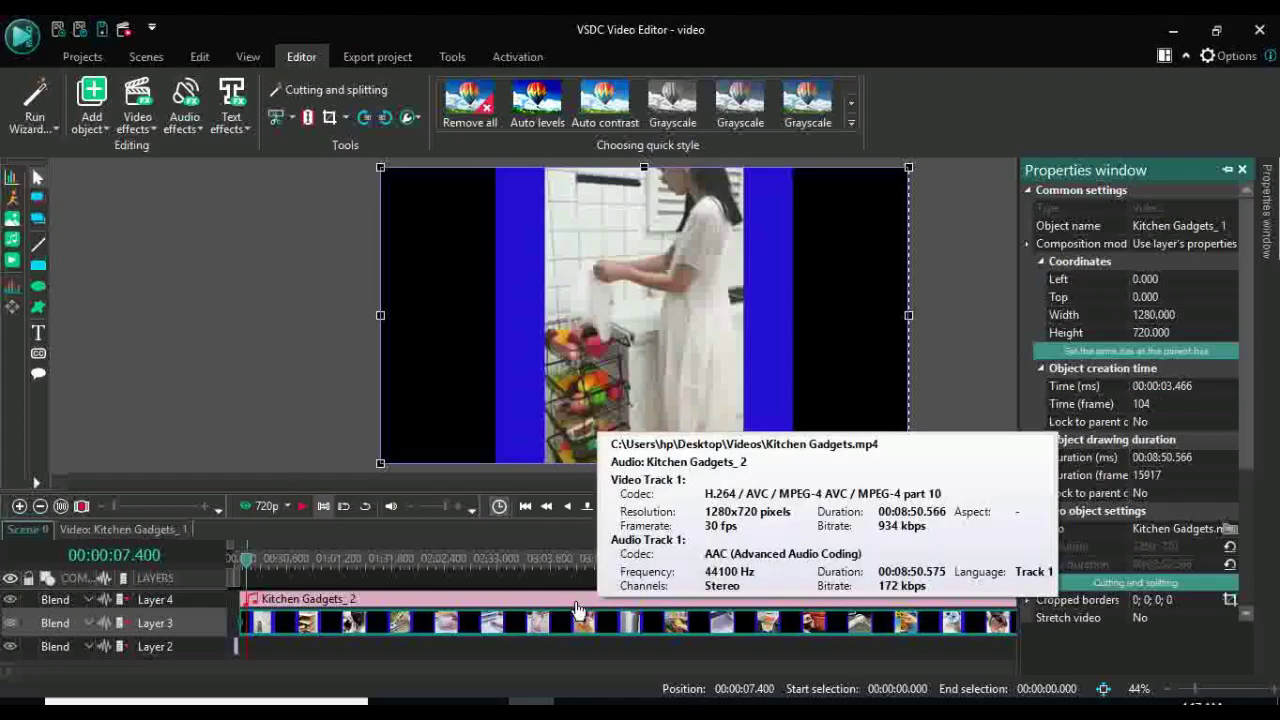
left_click(577, 607)
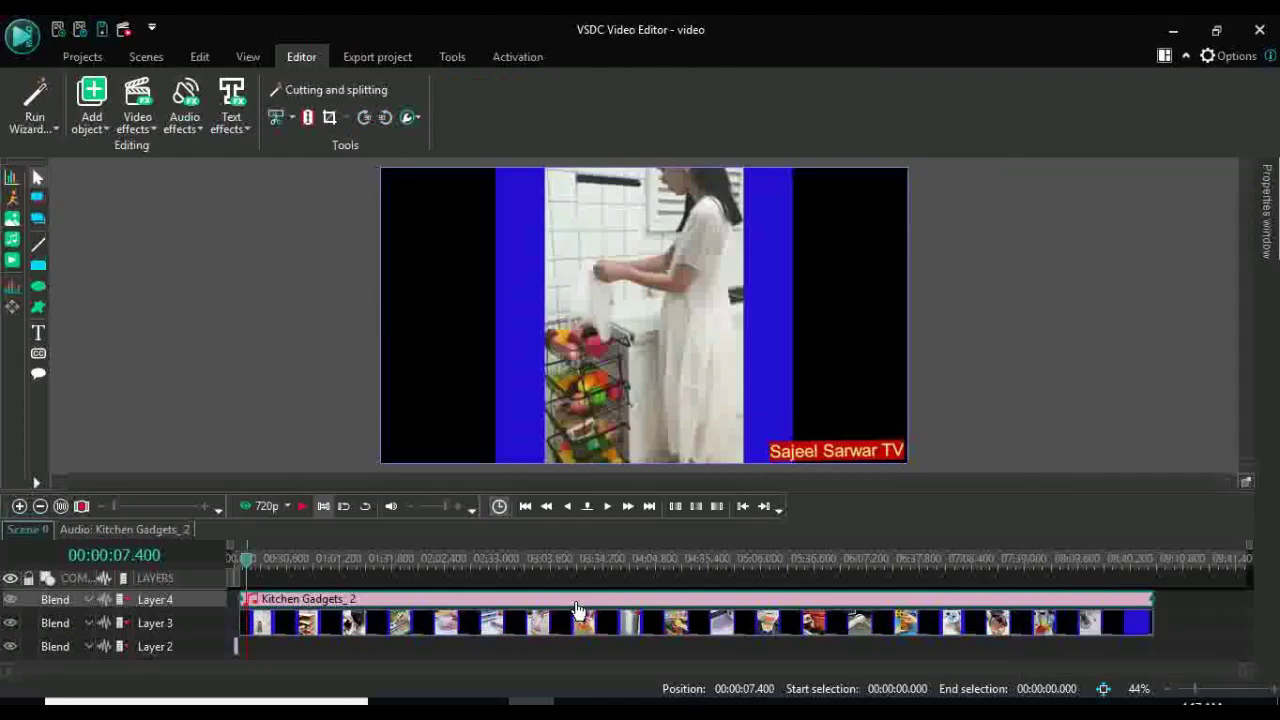
right_click(577, 607)
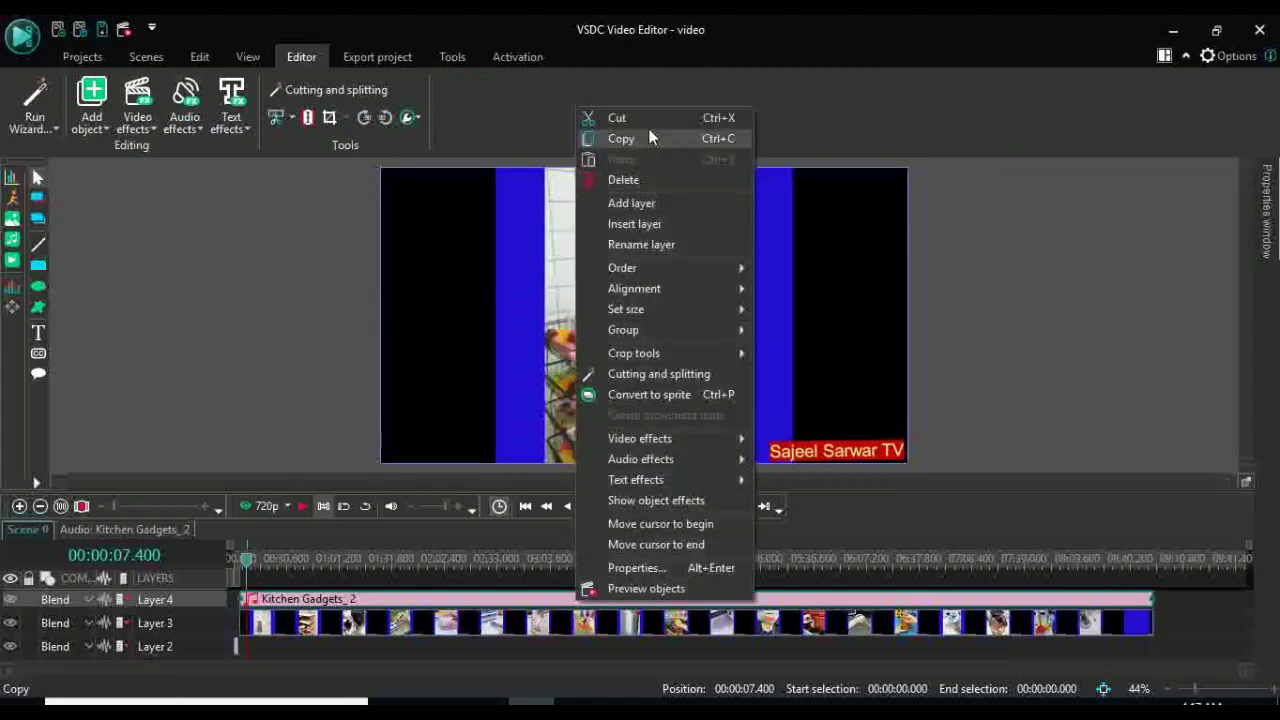
left_click(649, 179)
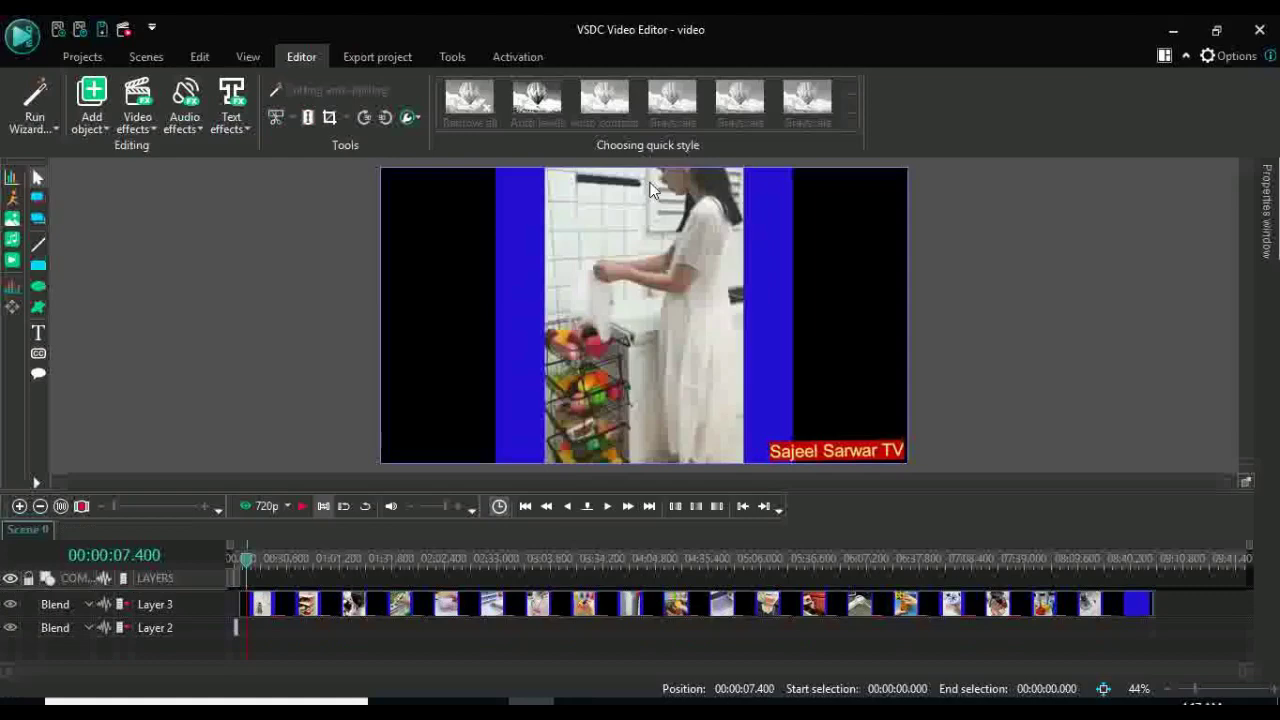
Preview the scene in the 720p player, pausing and resuming playback, and close the preview.
left_click(260, 507)
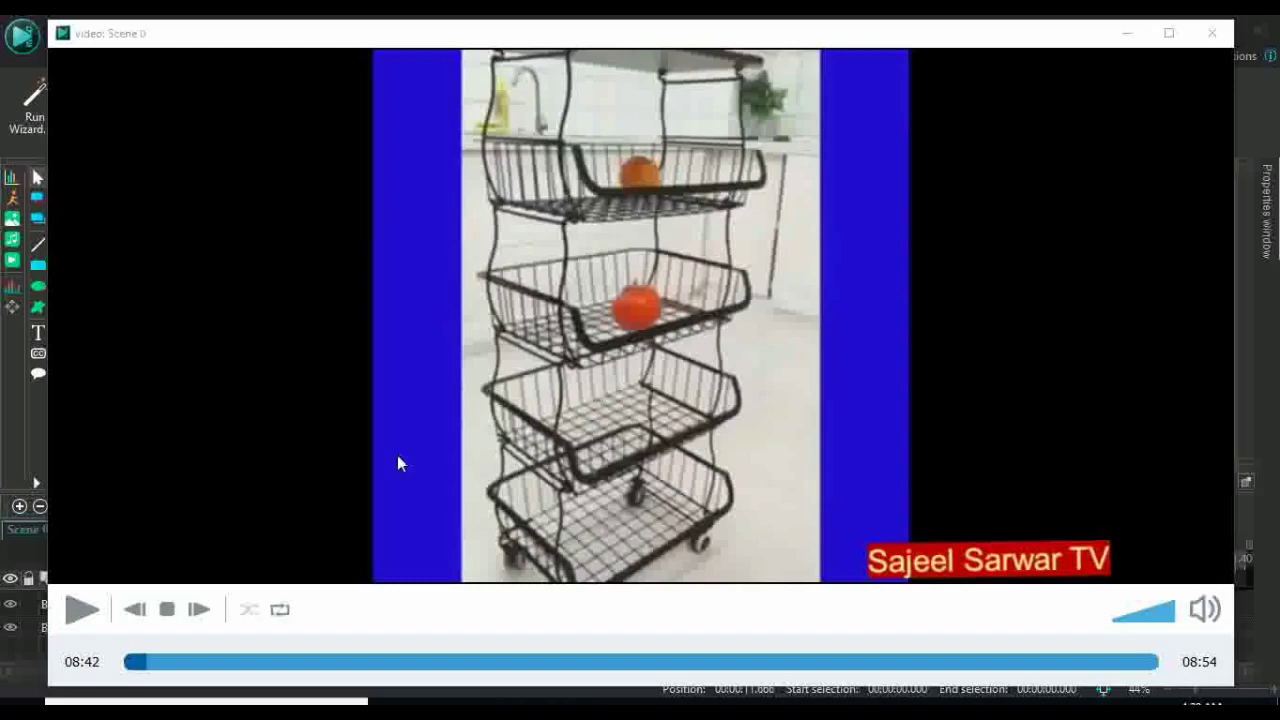
left_click(79, 618)
left_click(81, 620)
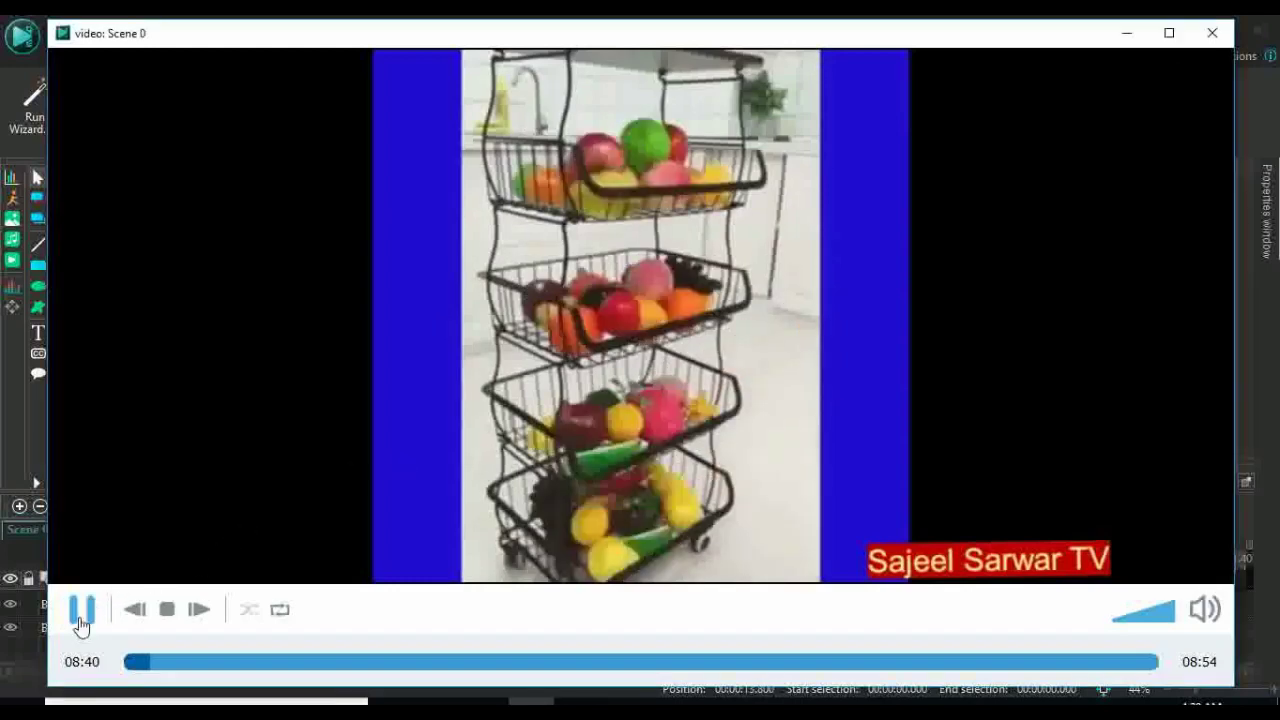
left_click(81, 618)
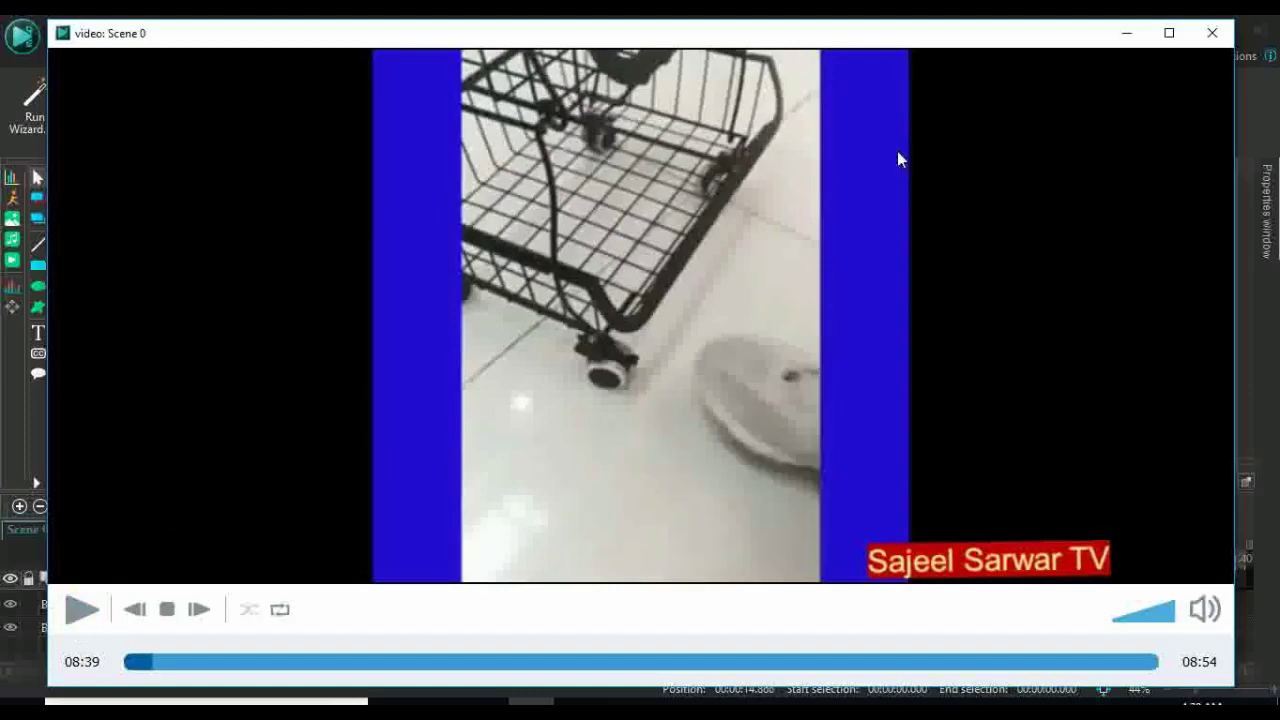
left_click(1210, 32)
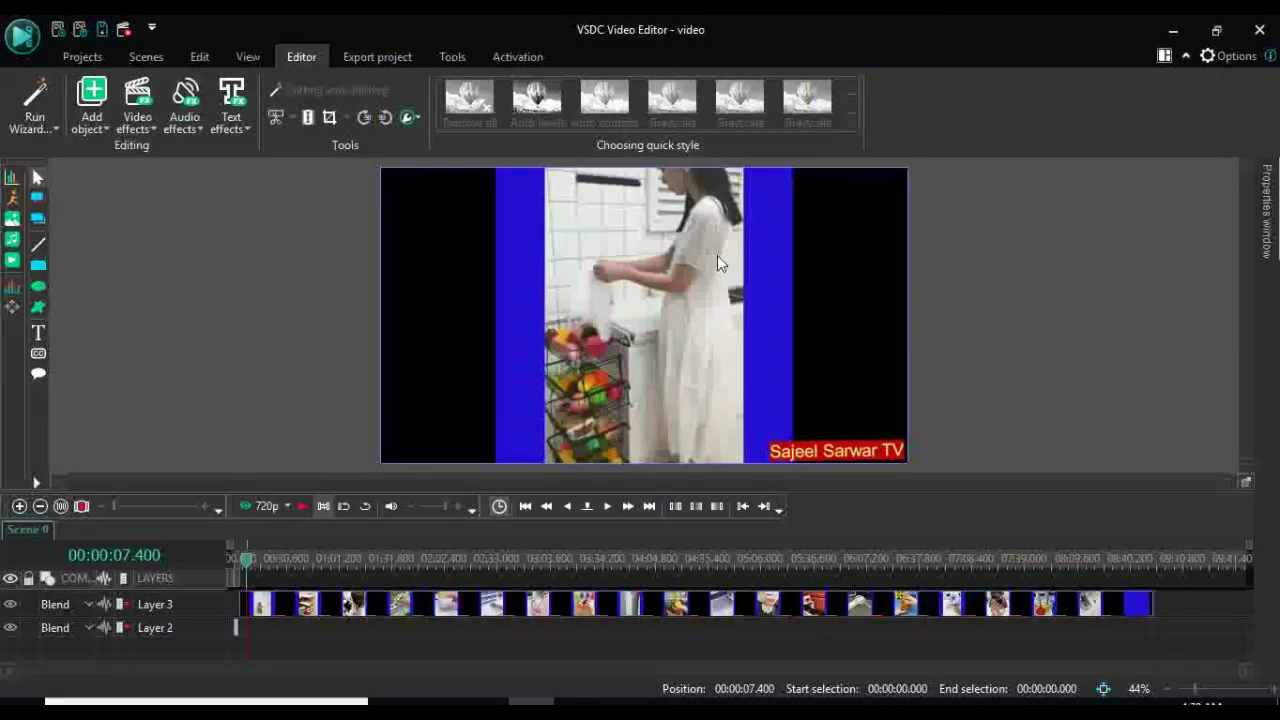
Start adding a sound object to the Kitchen Gadgets layer and browse to the Download folder on Local Disk (E:).
left_click(505, 605)
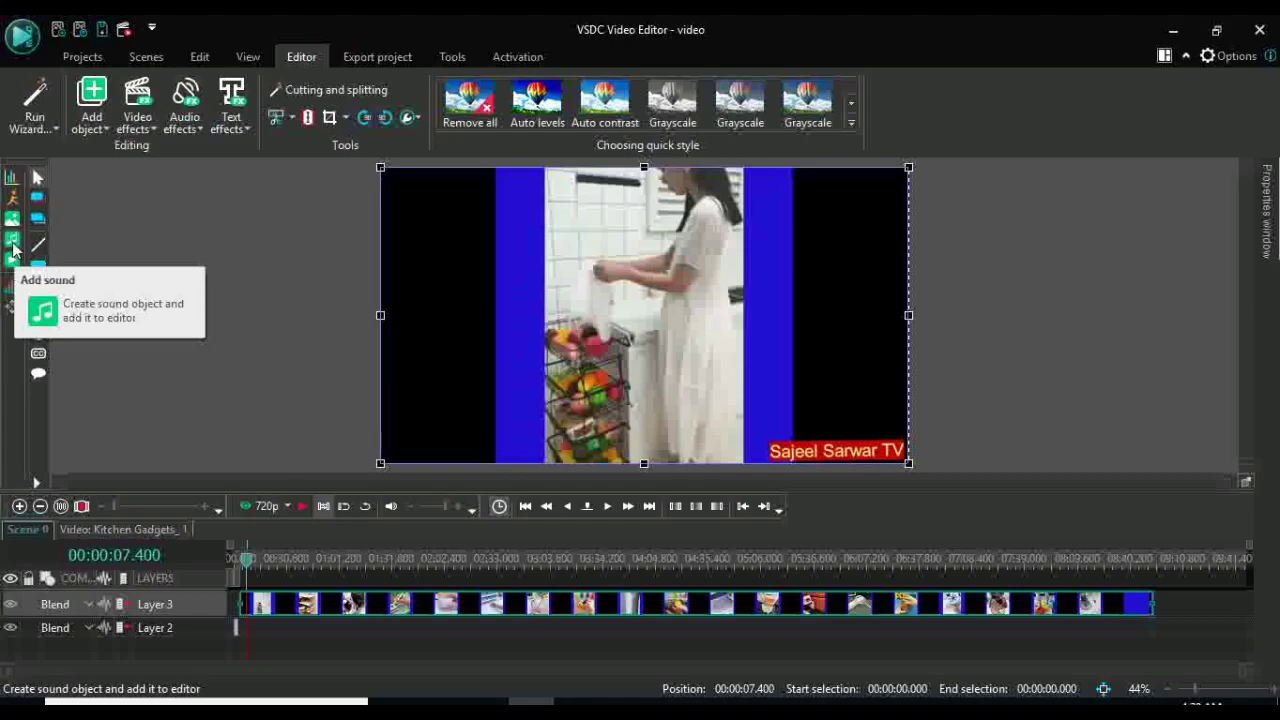
left_click(12, 244)
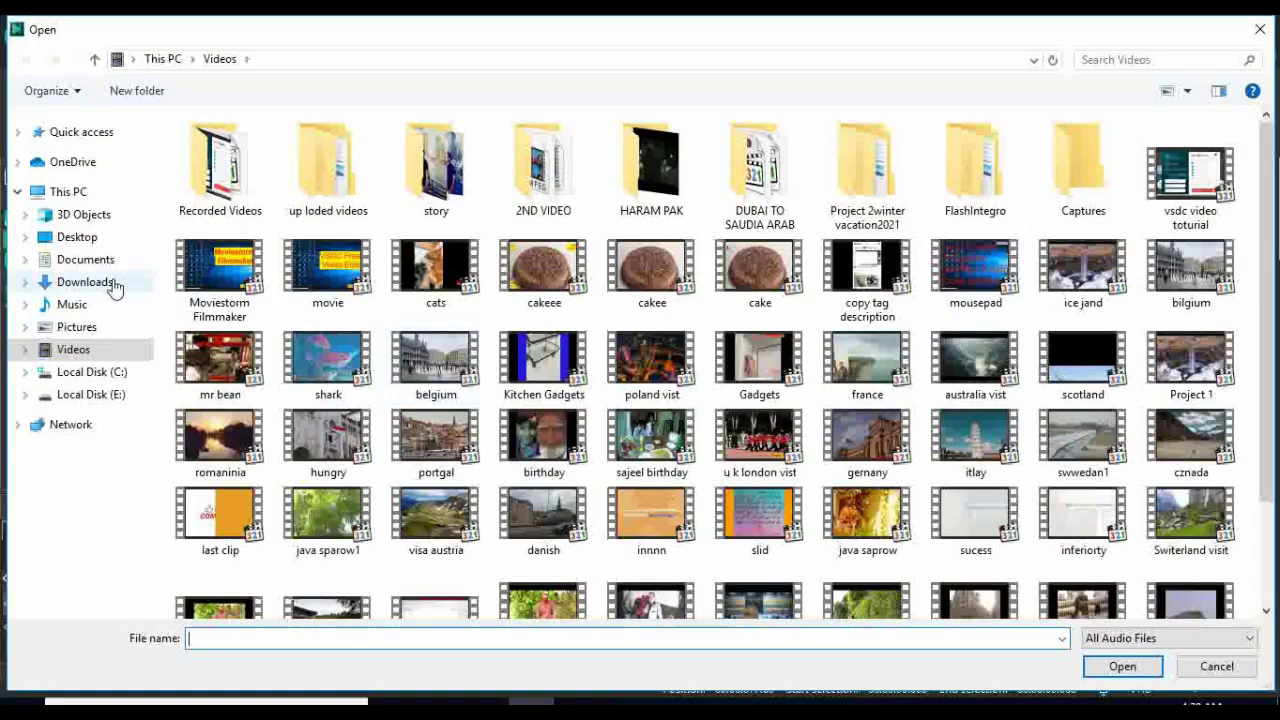
left_click(115, 286)
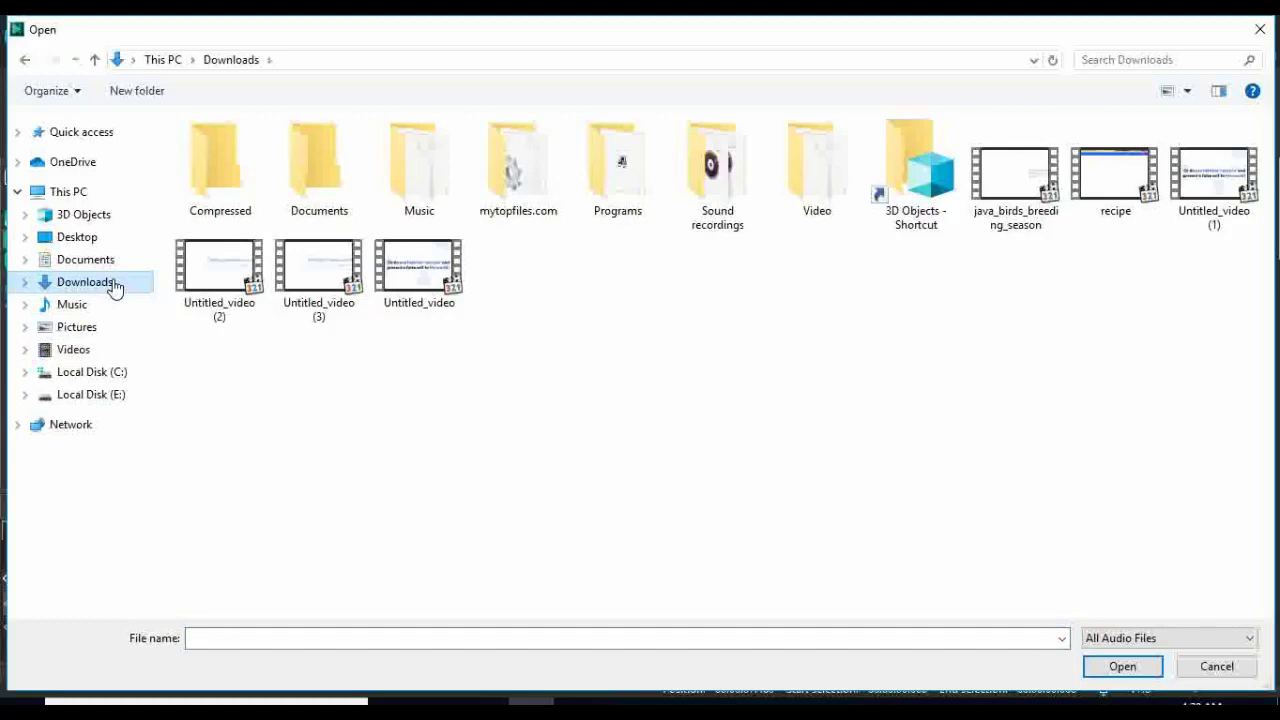
left_click(88, 398)
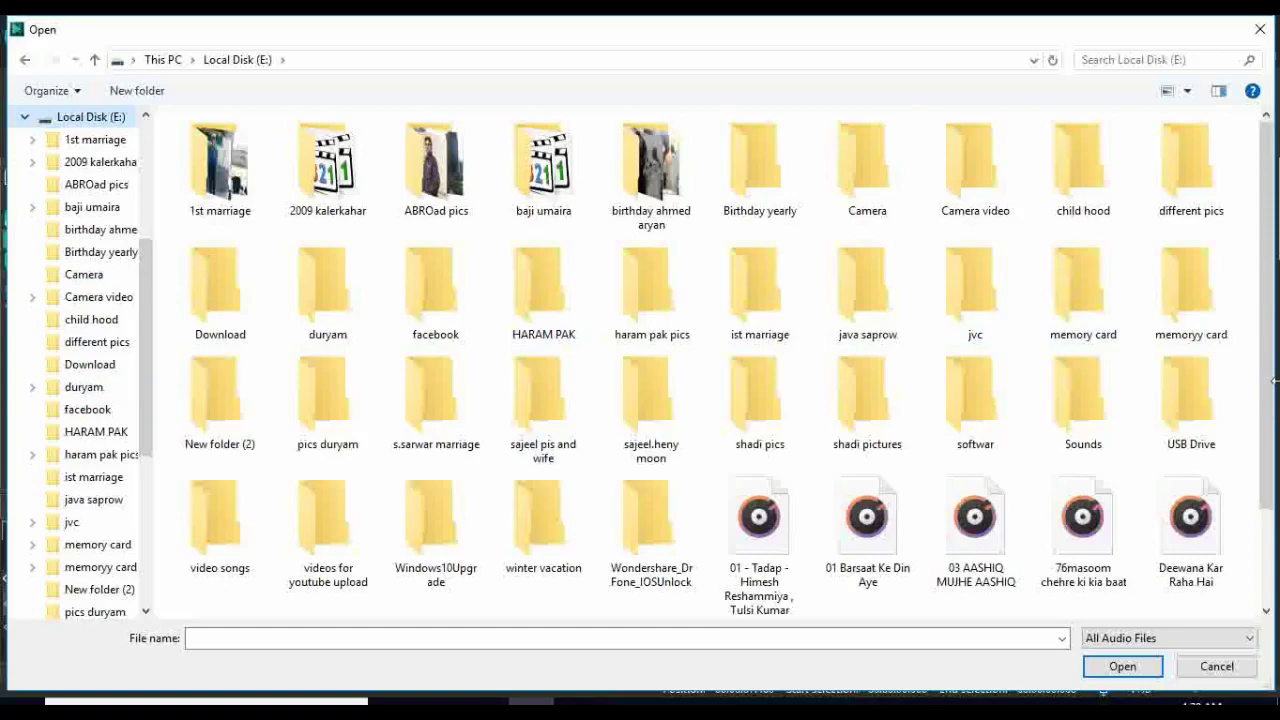
scroll(1266, 400, "down", 1)
scroll(729, 367, "down", 1)
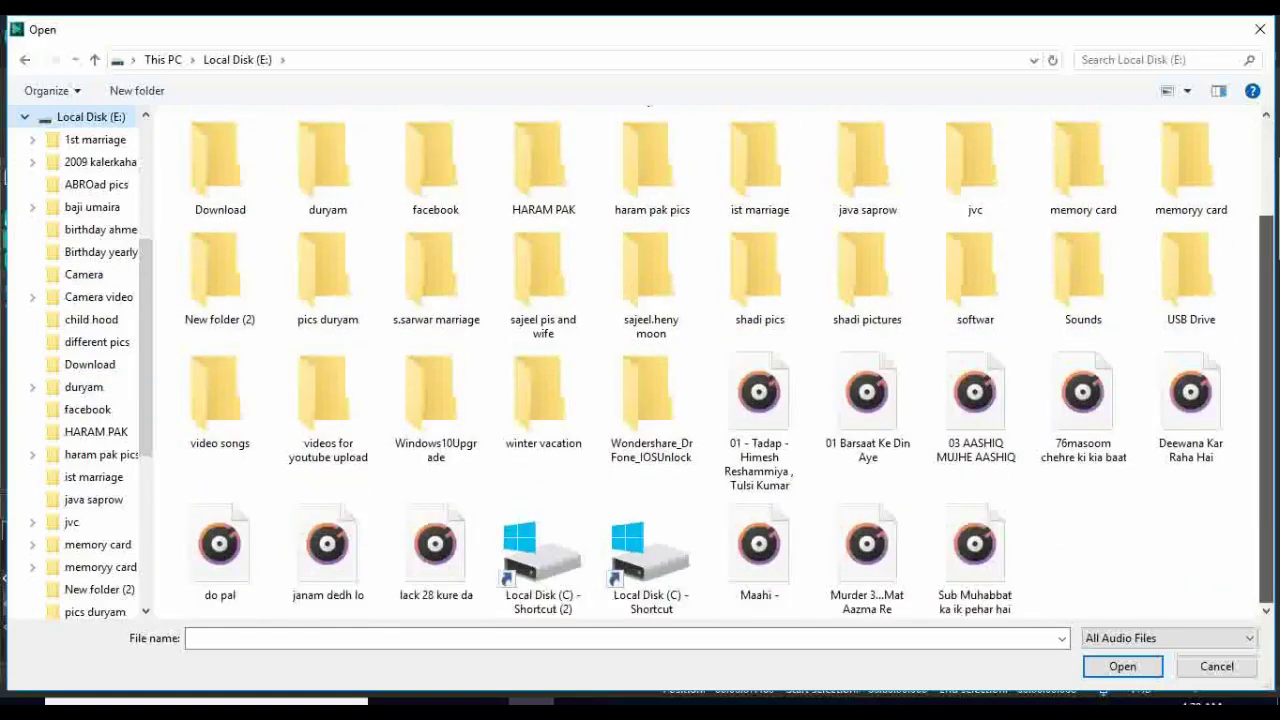
scroll(706, 362, "up", 1)
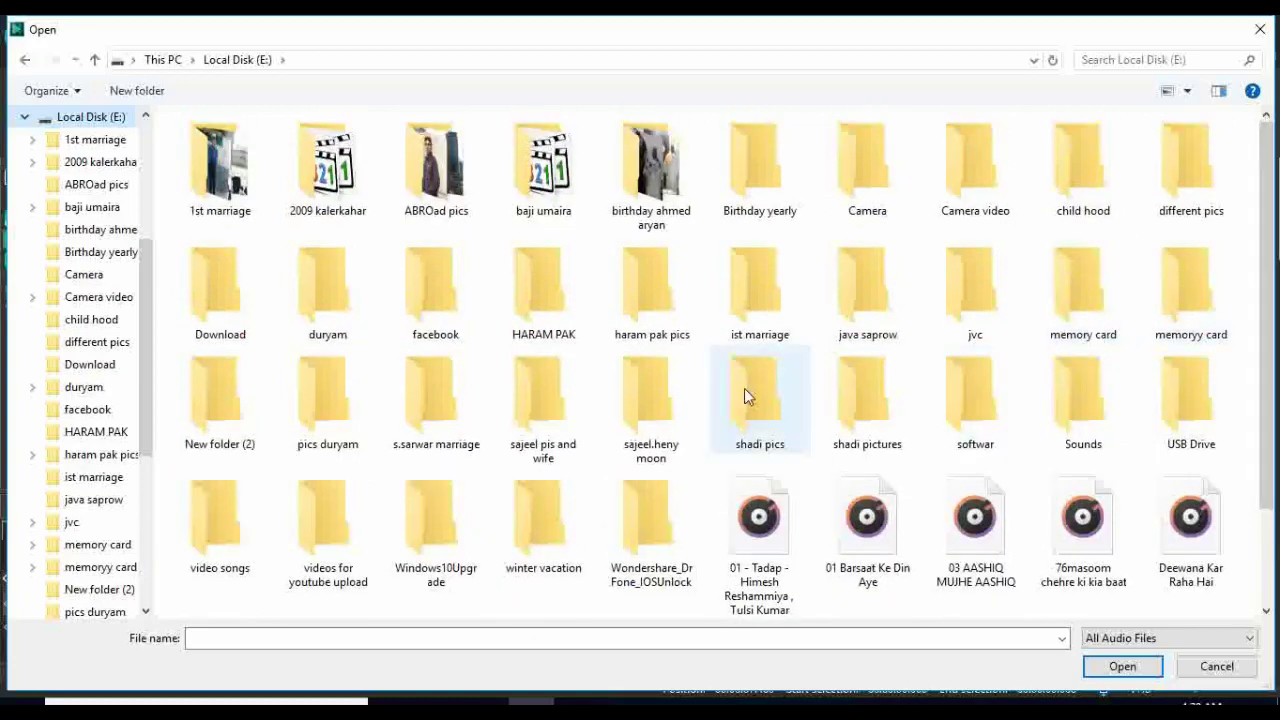
double_click(222, 298)
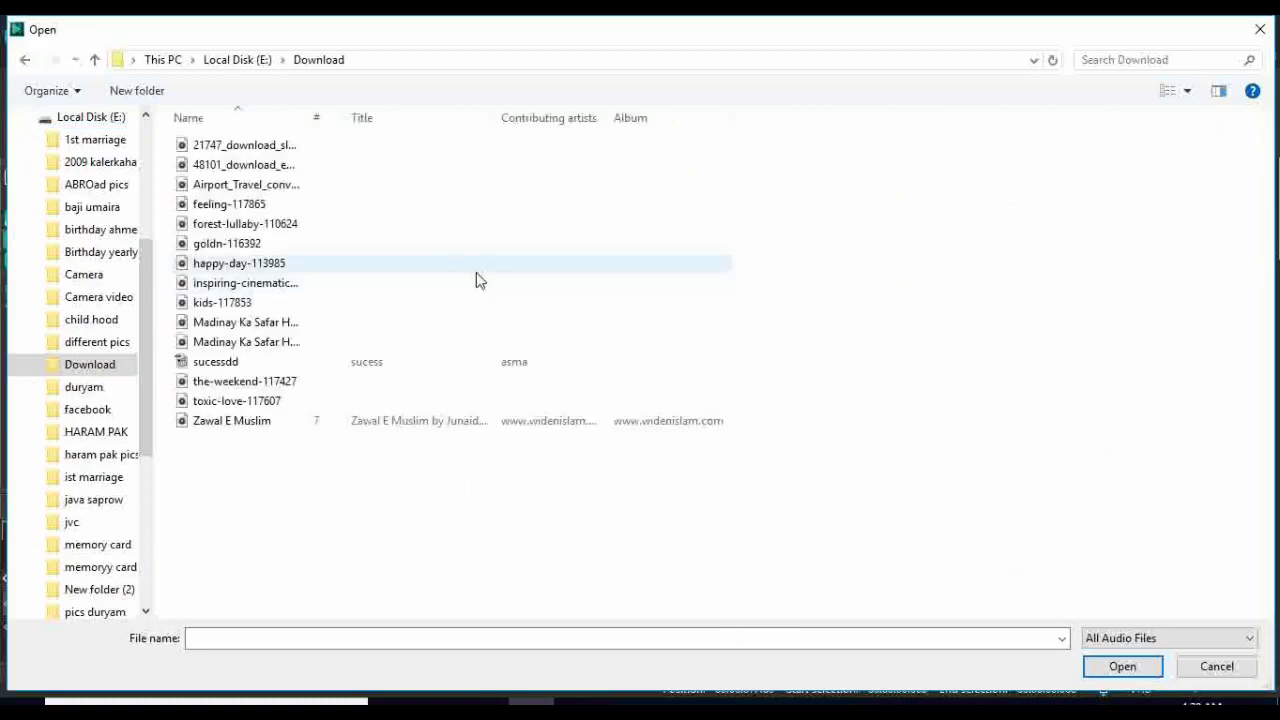
Insert the audio file feeling-117865 into the current layer, positioned from the cursor.
left_click(297, 227)
left_click(297, 227)
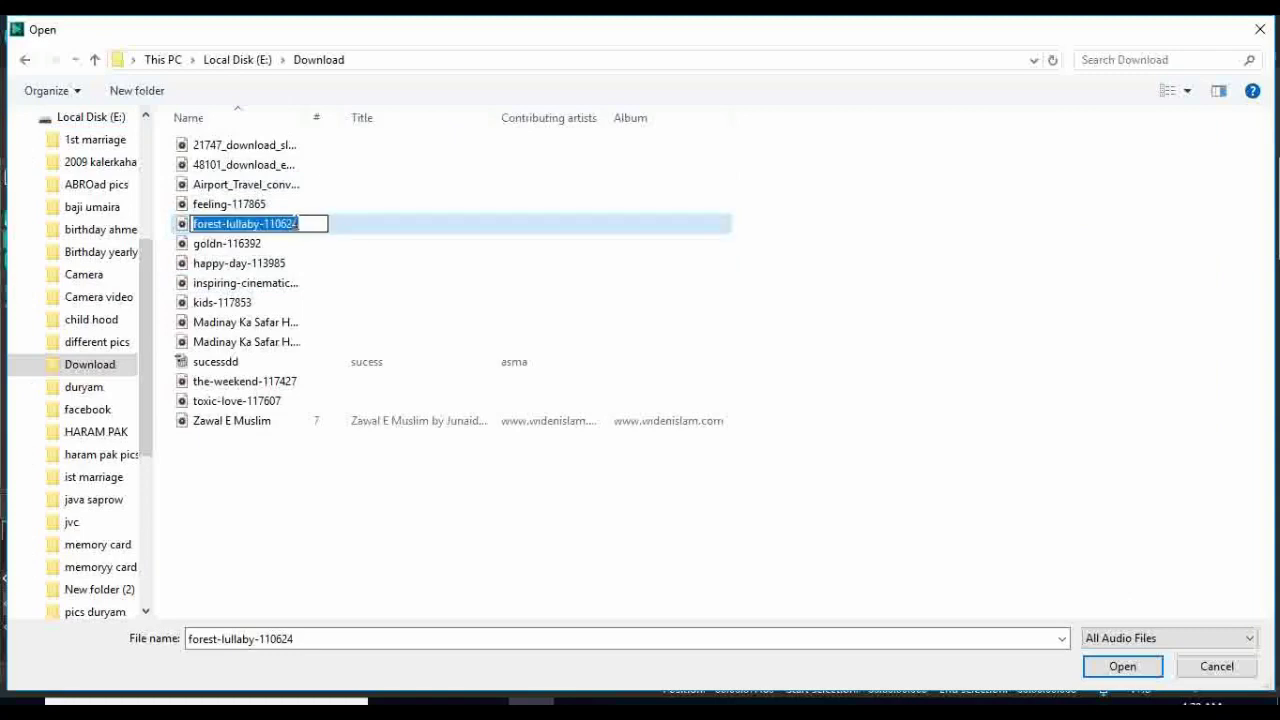
left_click(368, 179)
left_click(244, 208)
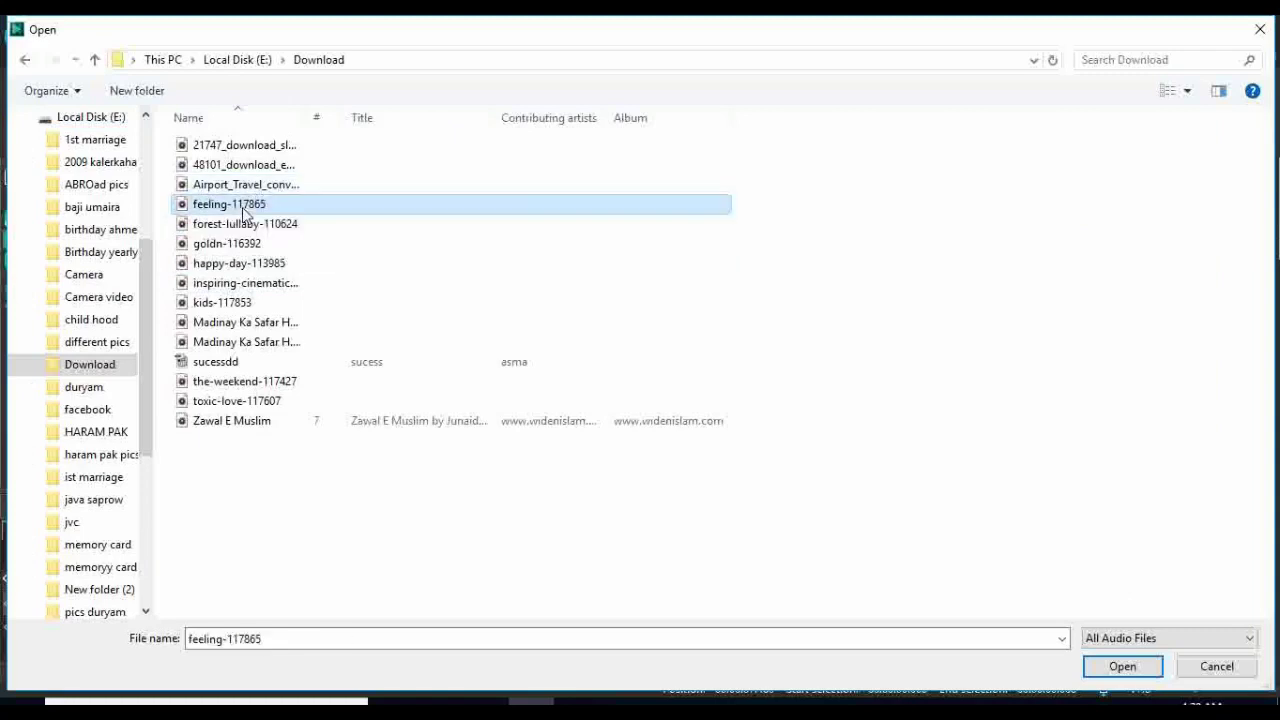
double_click(243, 207)
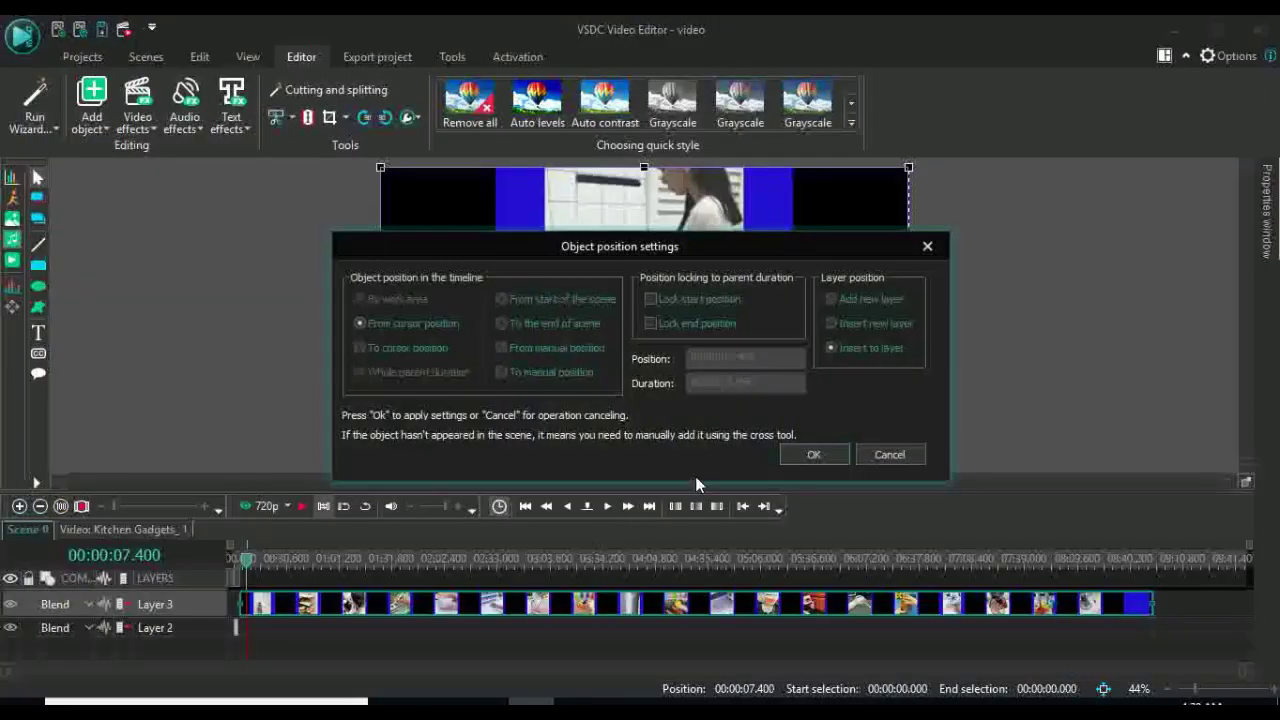
left_click(810, 457)
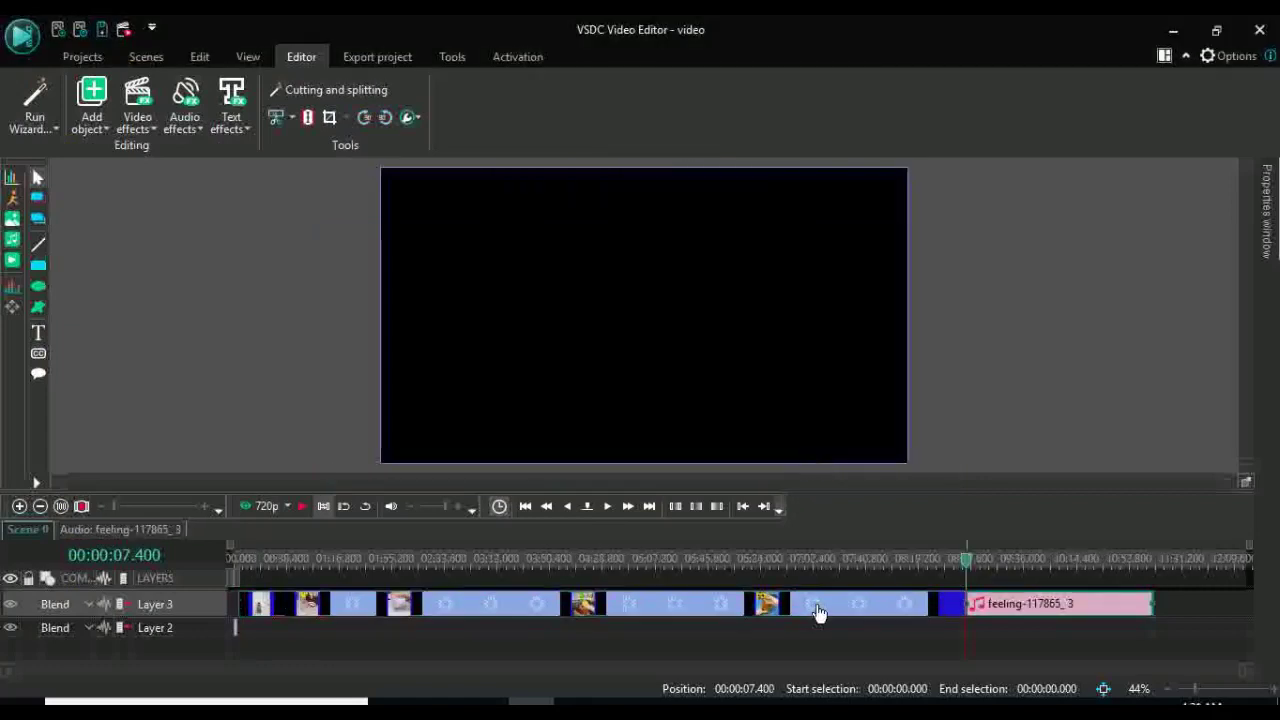
Move the feeling-117865 audio clip to Layer 2, aligned under the start of the Kitchen Gadgets video.
left_click_drag(1058, 609, 246, 627)
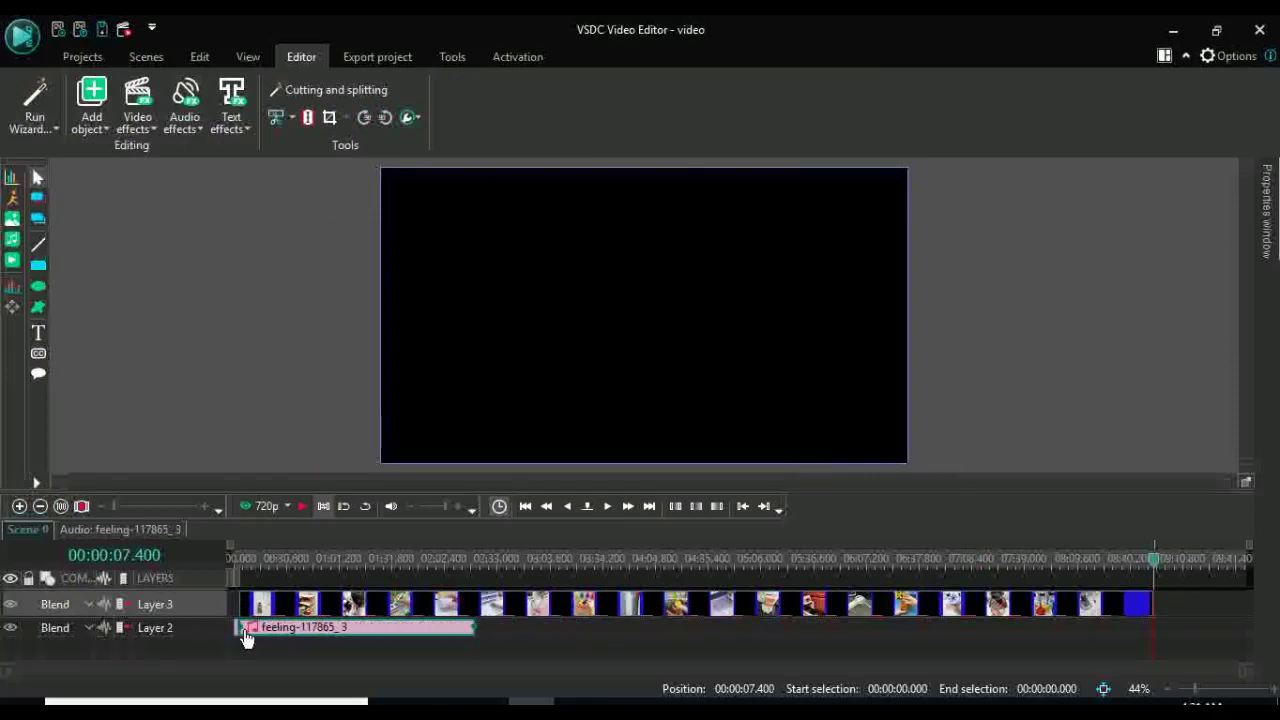
left_click(234, 630)
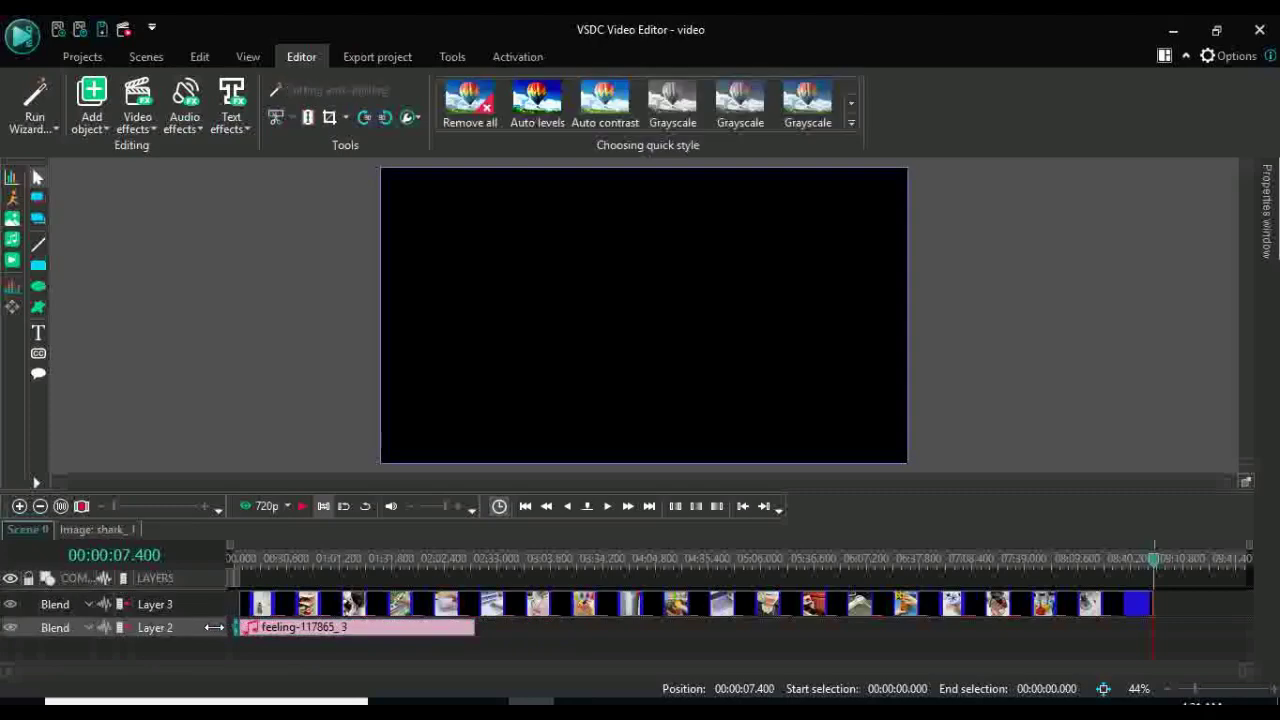
left_click(237, 640)
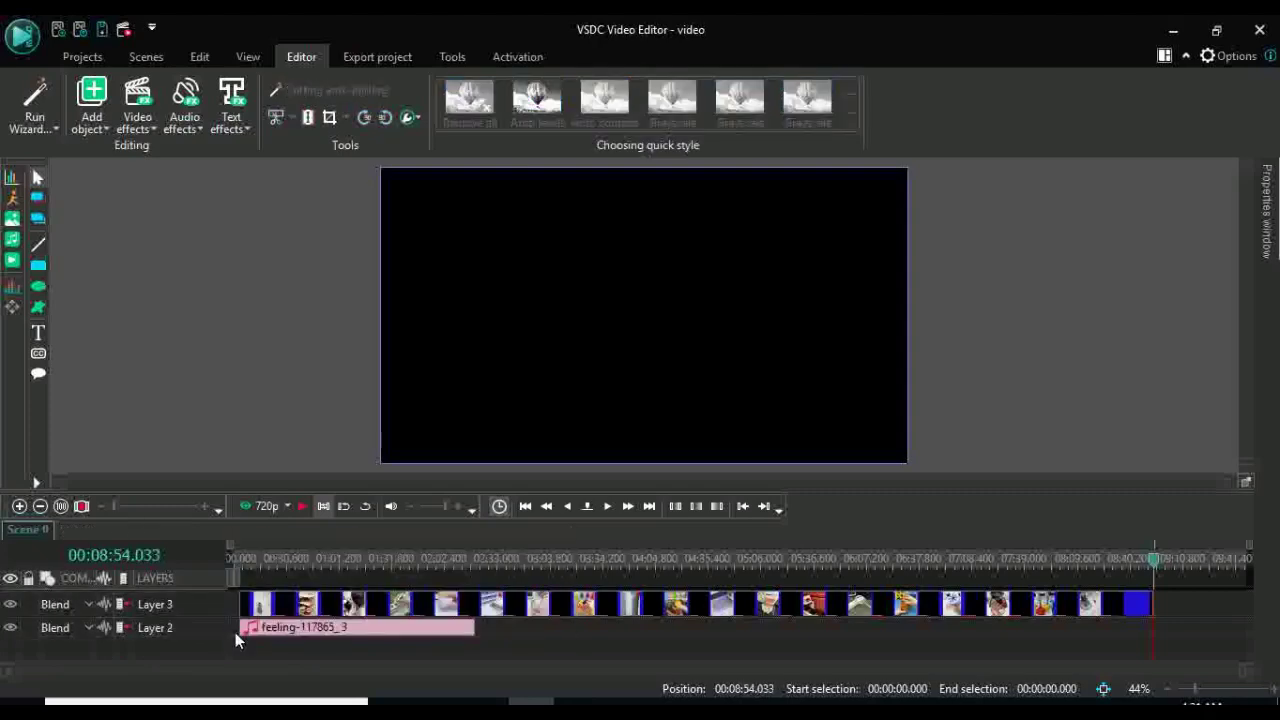
Align the feeling-117865 audio clip on Layer 2 with the very start of the timeline.
left_click(257, 627)
mouse_move(257, 625)
left_mouse_down()
mouse_move(240, 617)
mouse_move(237, 631)
left_mouse_up()
left_click(262, 608)
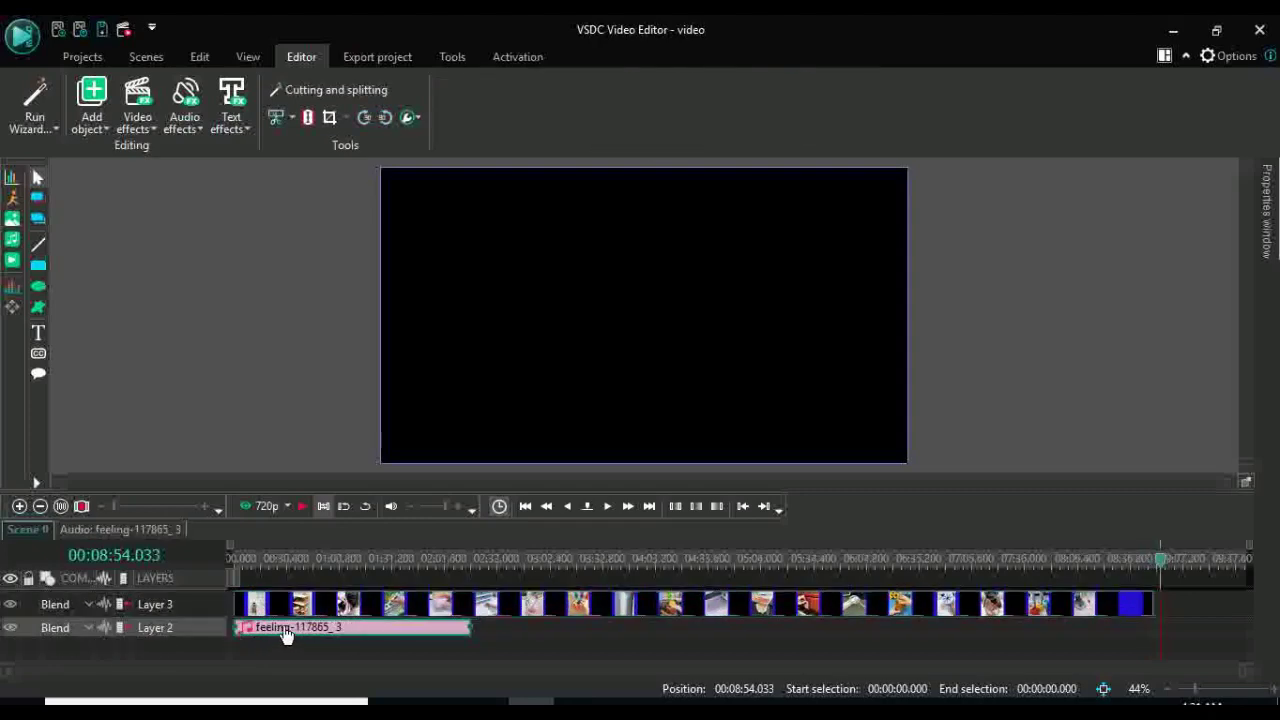
Duplicate the feeling-117865 audio clip and place the two clips end to end on one layer under the video.
right_click(457, 636)
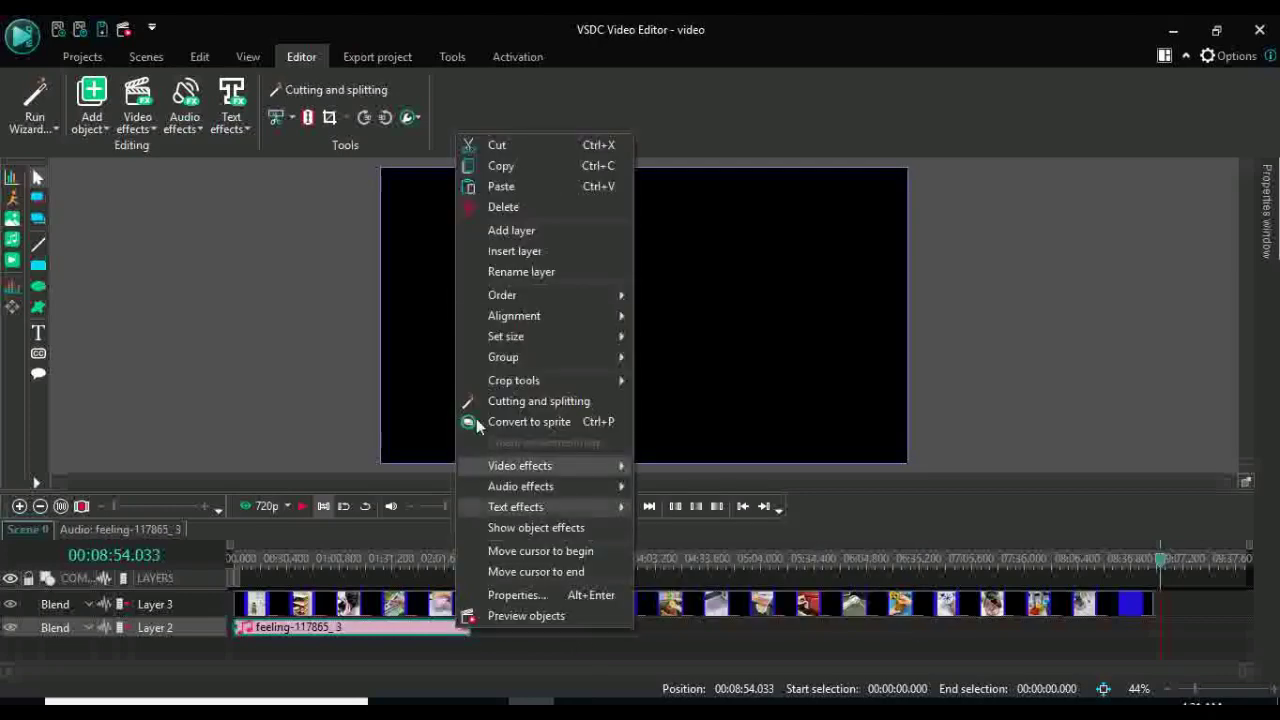
left_click(521, 165)
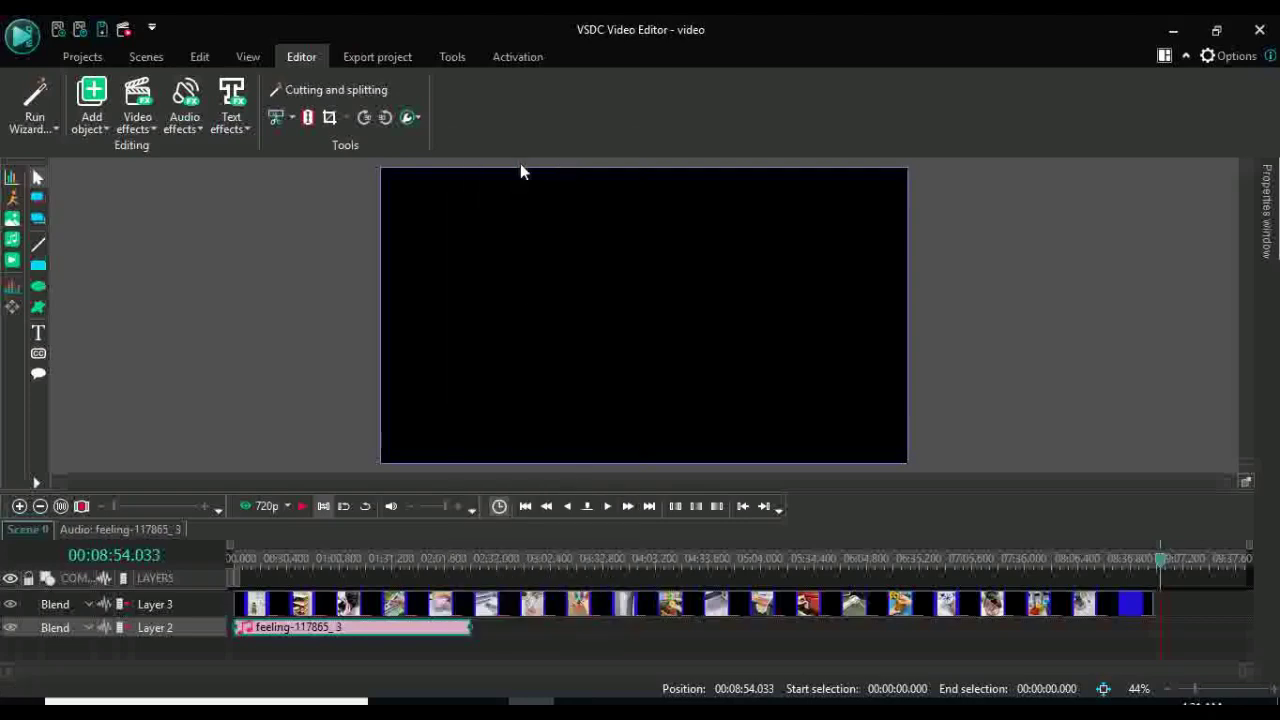
right_click(511, 628)
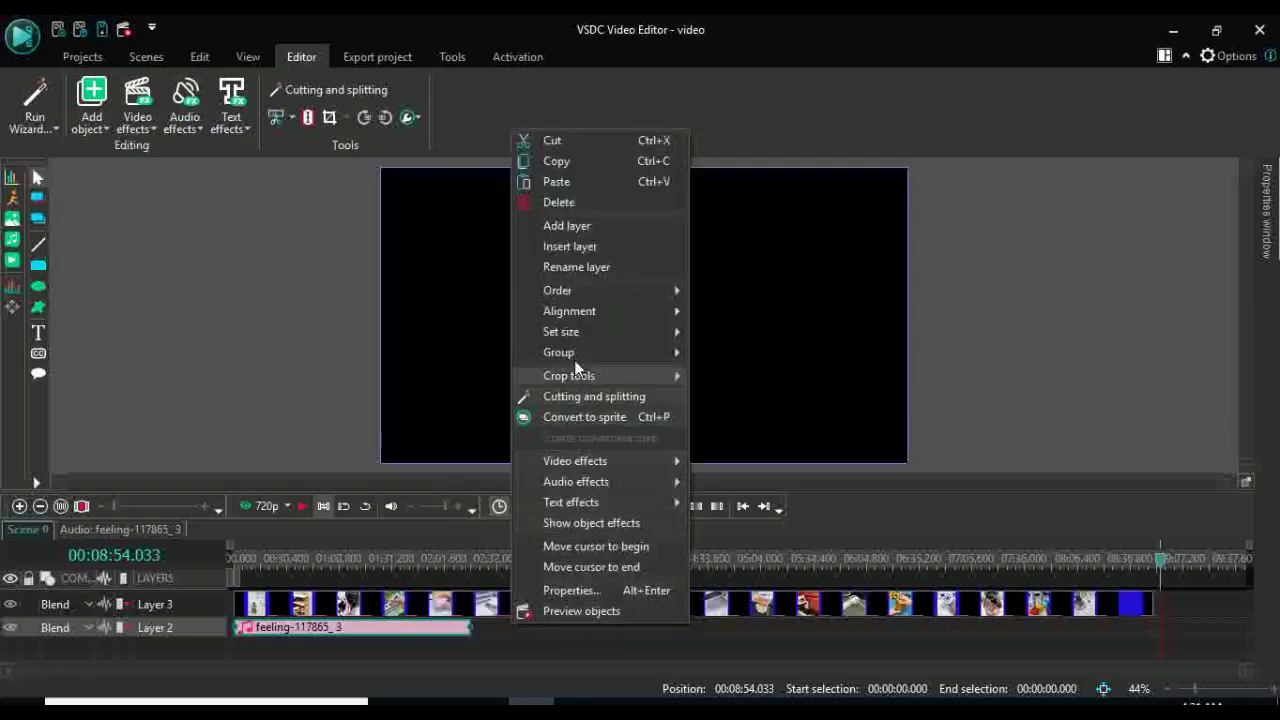
left_click(589, 182)
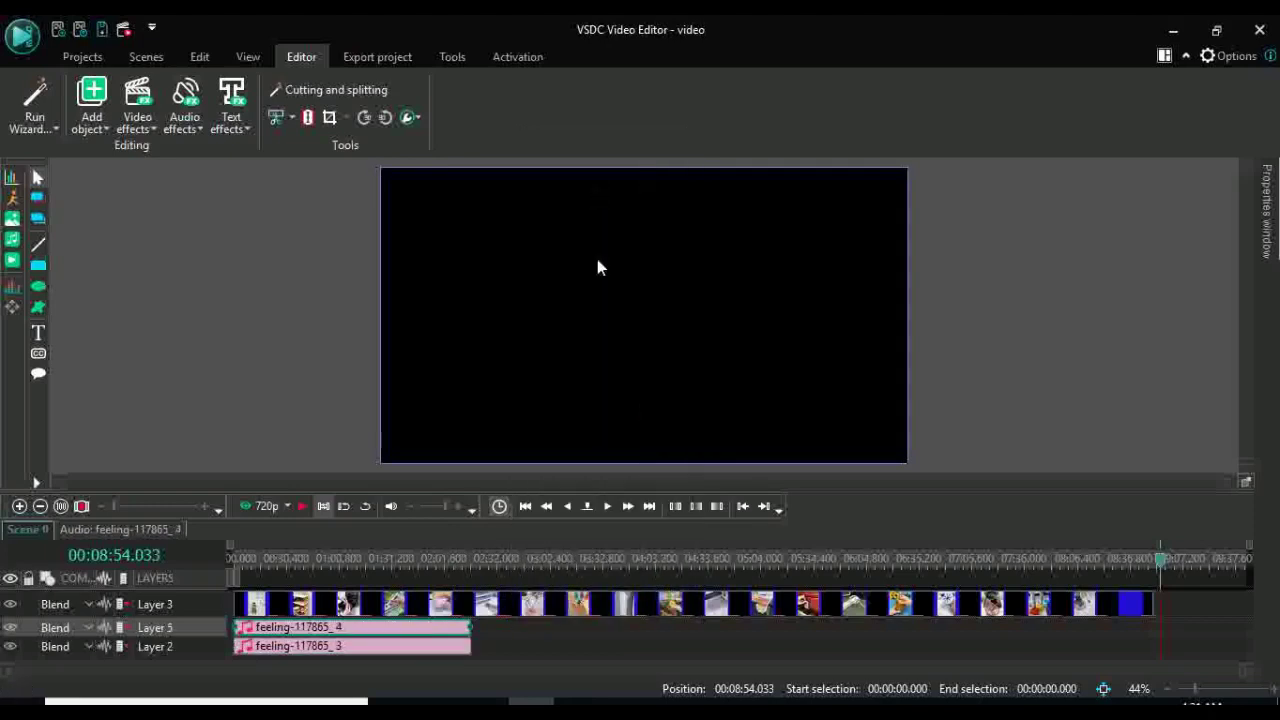
left_click_drag(406, 648, 600, 643)
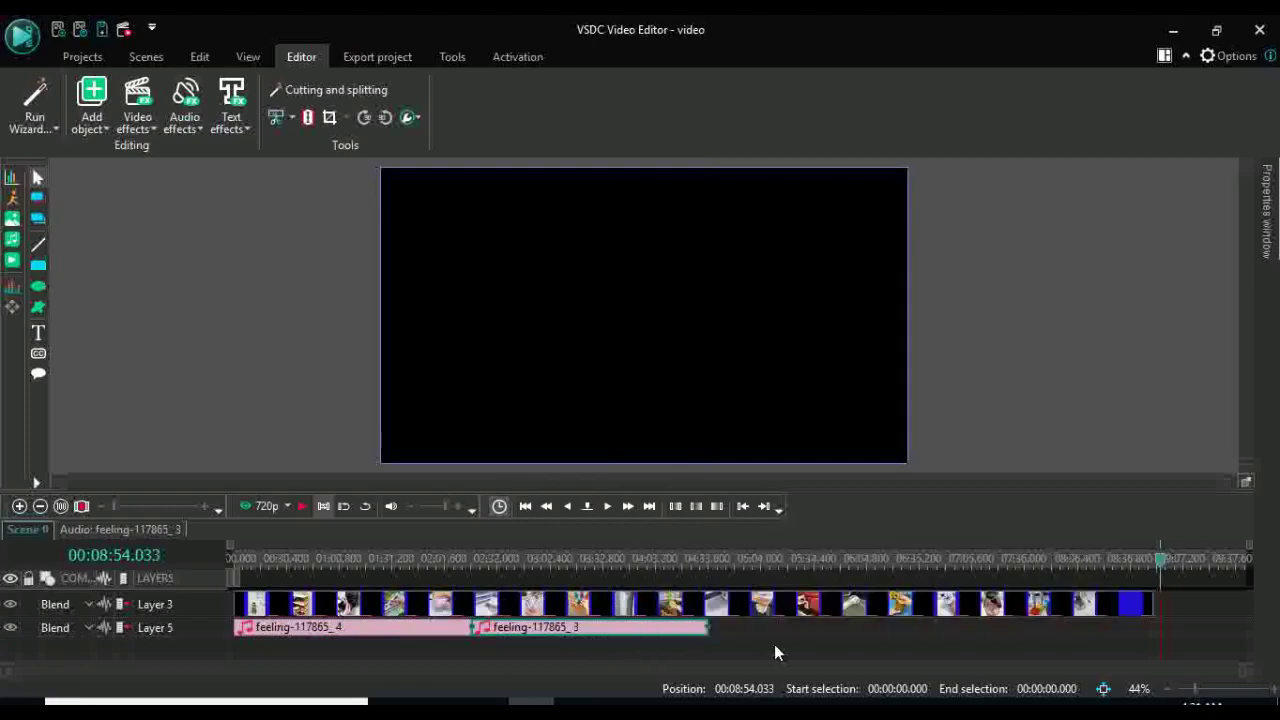
Paste two more copies of the audio clip, arrange all four end to end on one layer, and trim the last to the video's end.
right_click(790, 708)
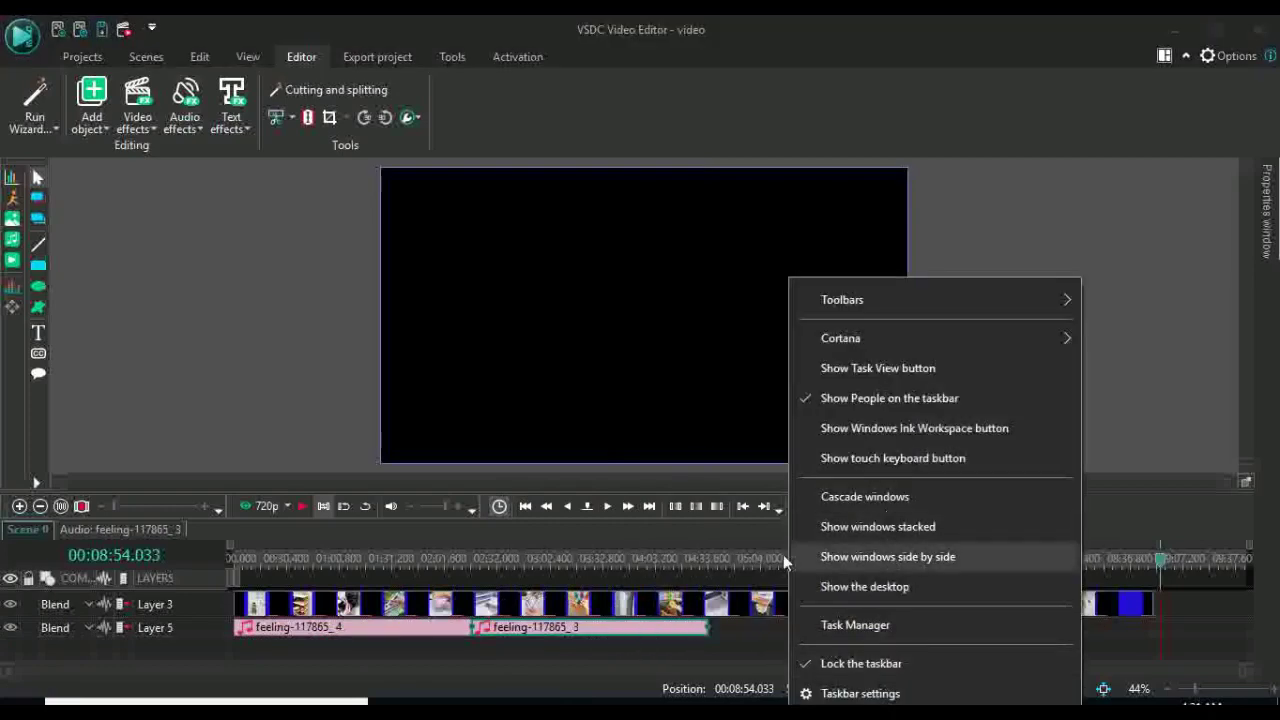
right_click(741, 632)
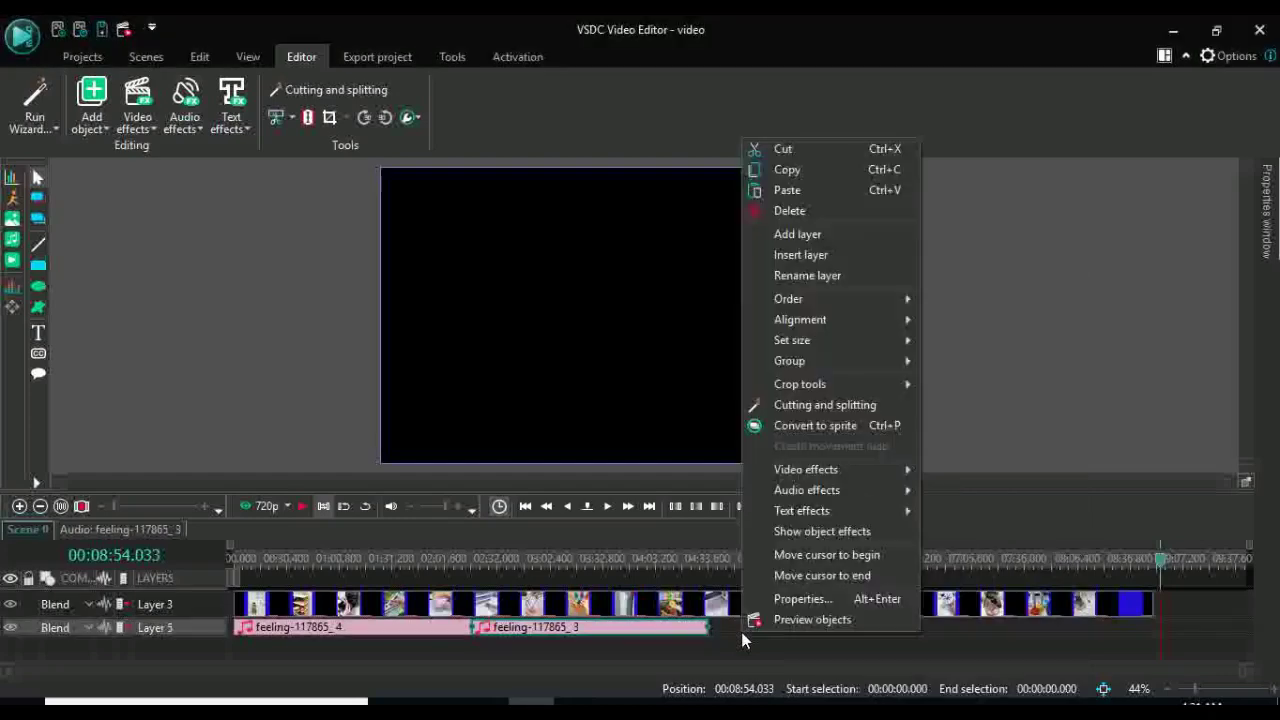
left_click(797, 190)
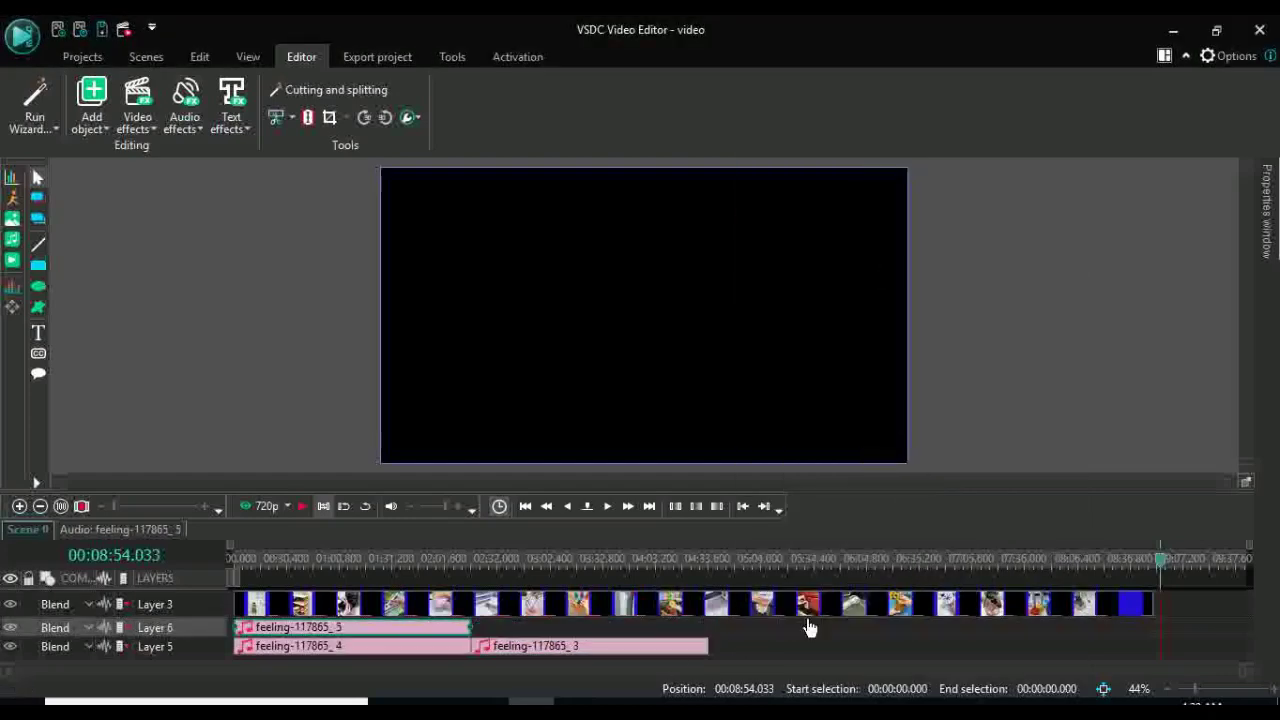
left_click_drag(640, 658, 900, 638)
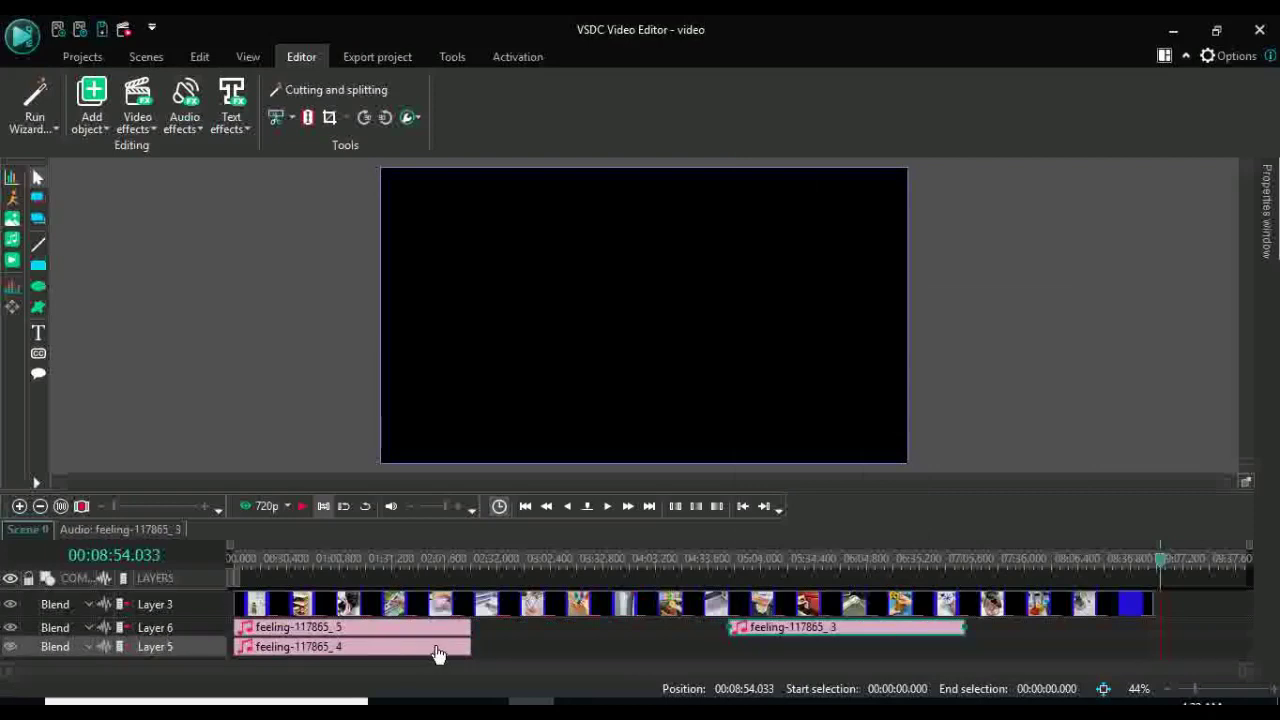
left_click_drag(446, 648, 577, 640)
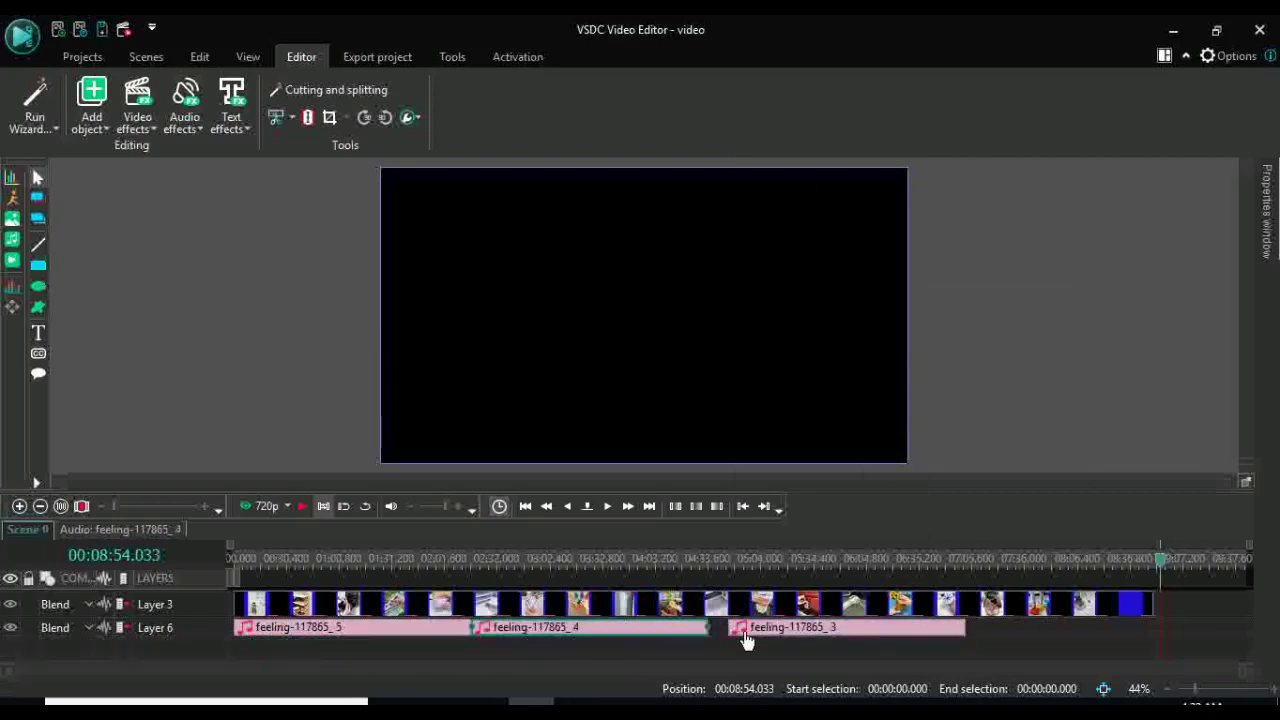
left_click_drag(748, 640, 725, 641)
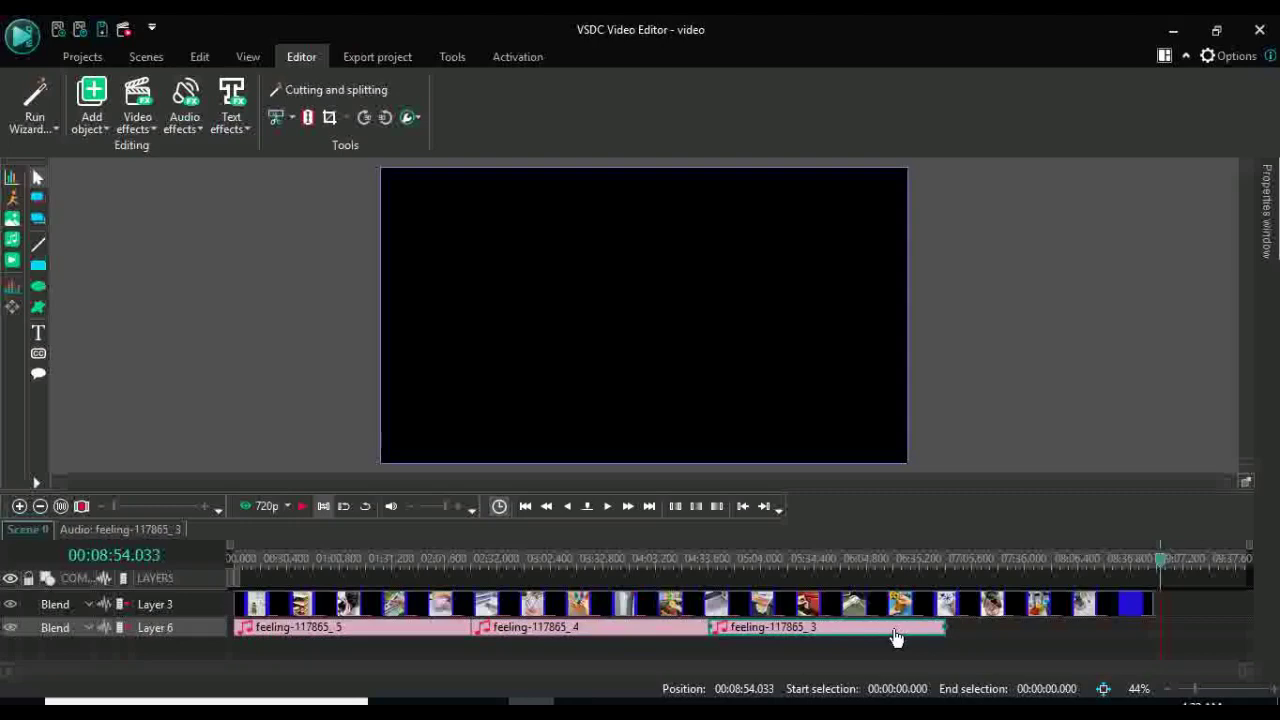
key("ctrl+v")
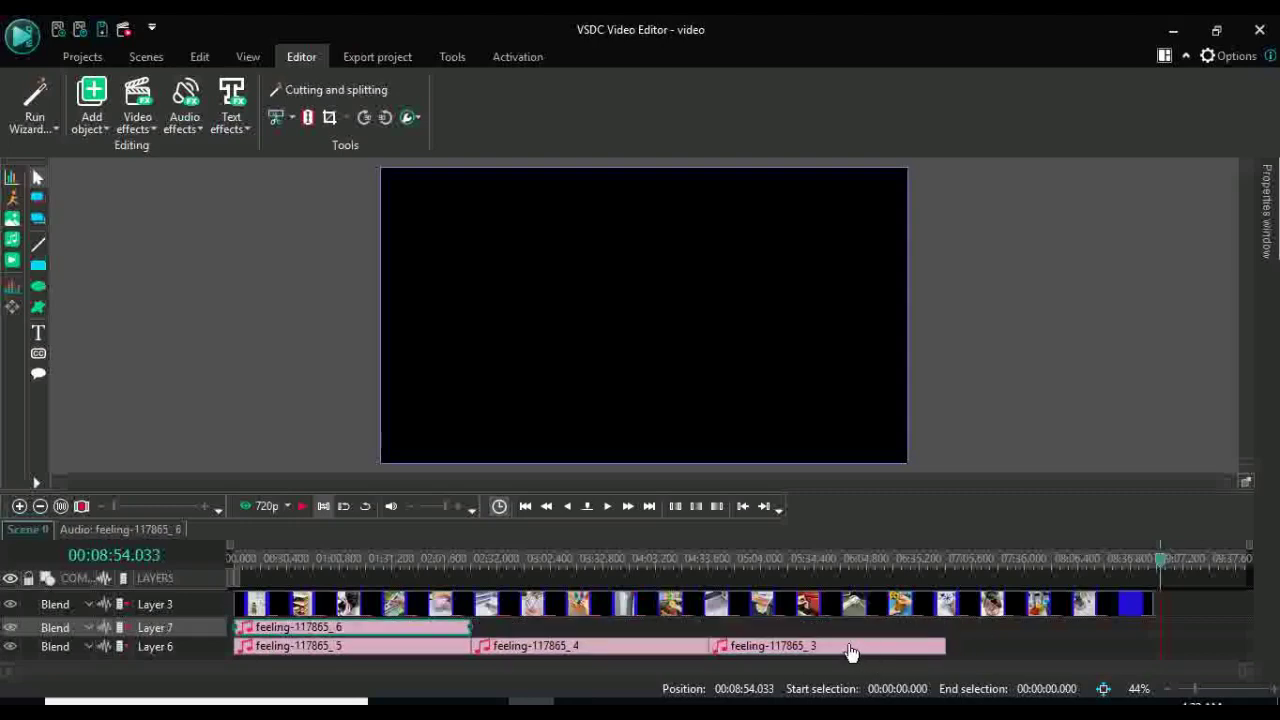
left_click_drag(450, 635, 1149, 630)
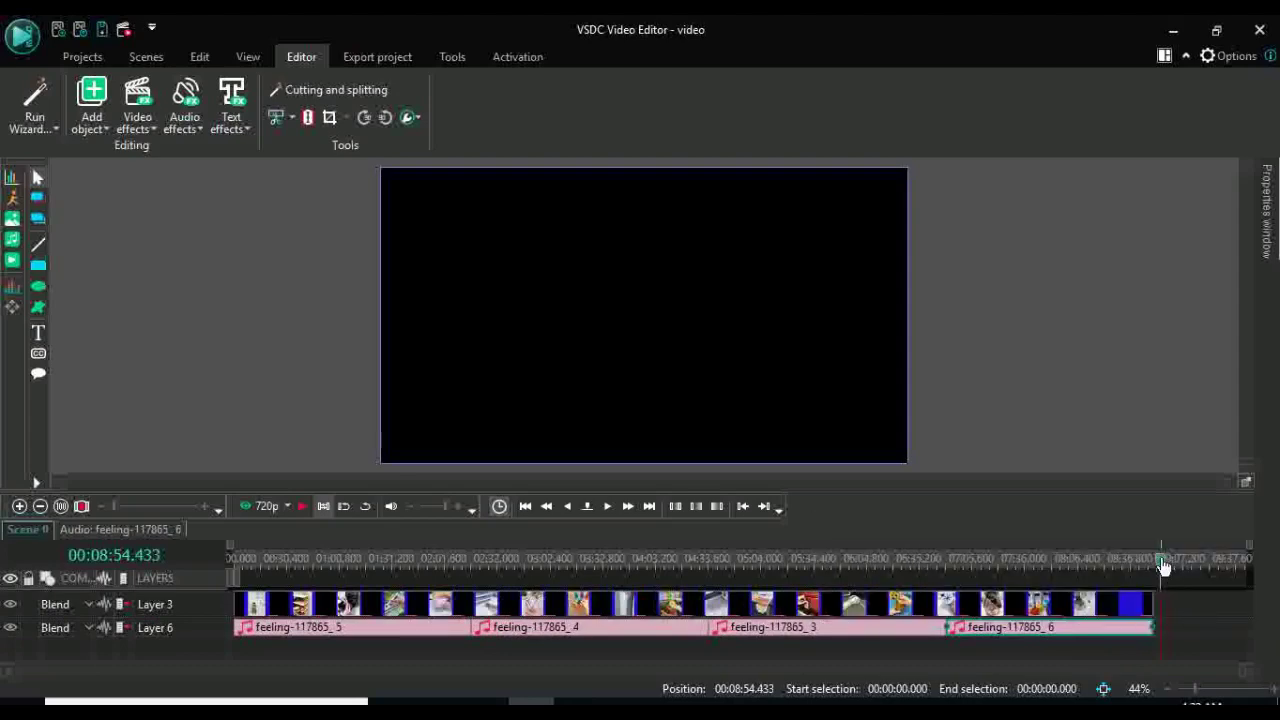
Return the timeline cursor to the start and extend the selection range to 00:08:48.500, at the end of the video.
left_click_drag(1163, 565, 223, 623)
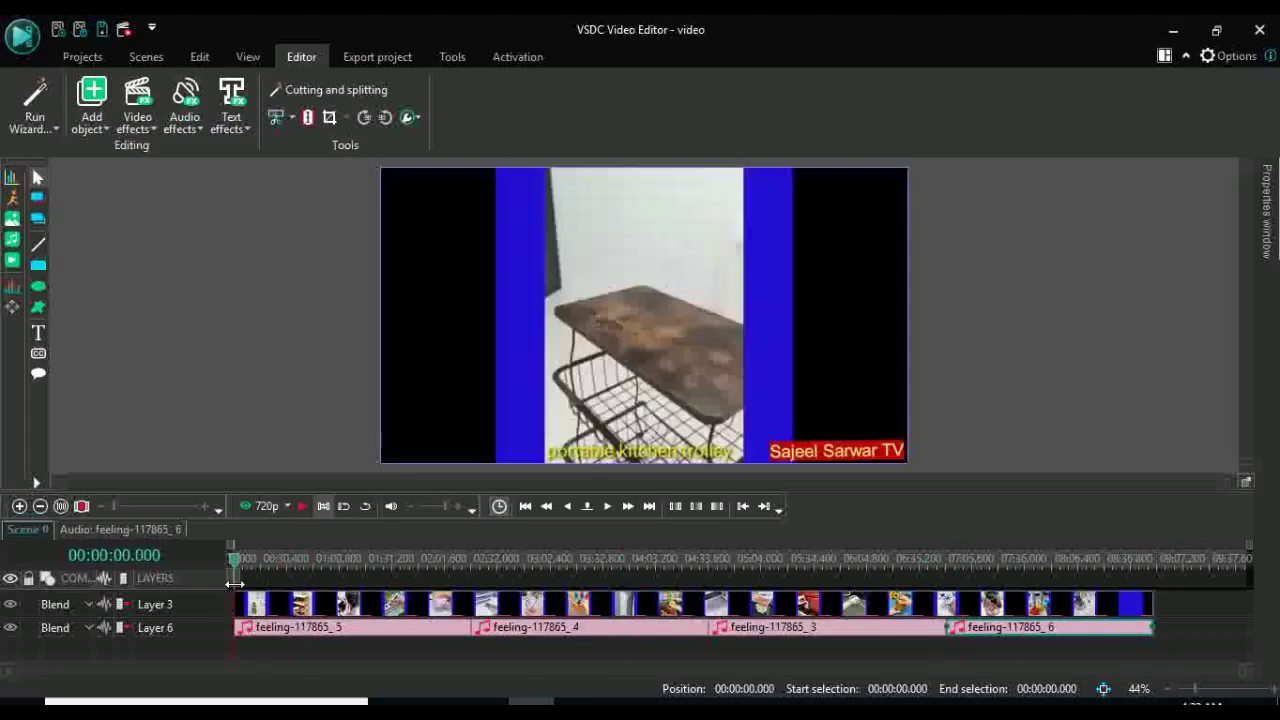
left_click_drag(237, 579, 1154, 600)
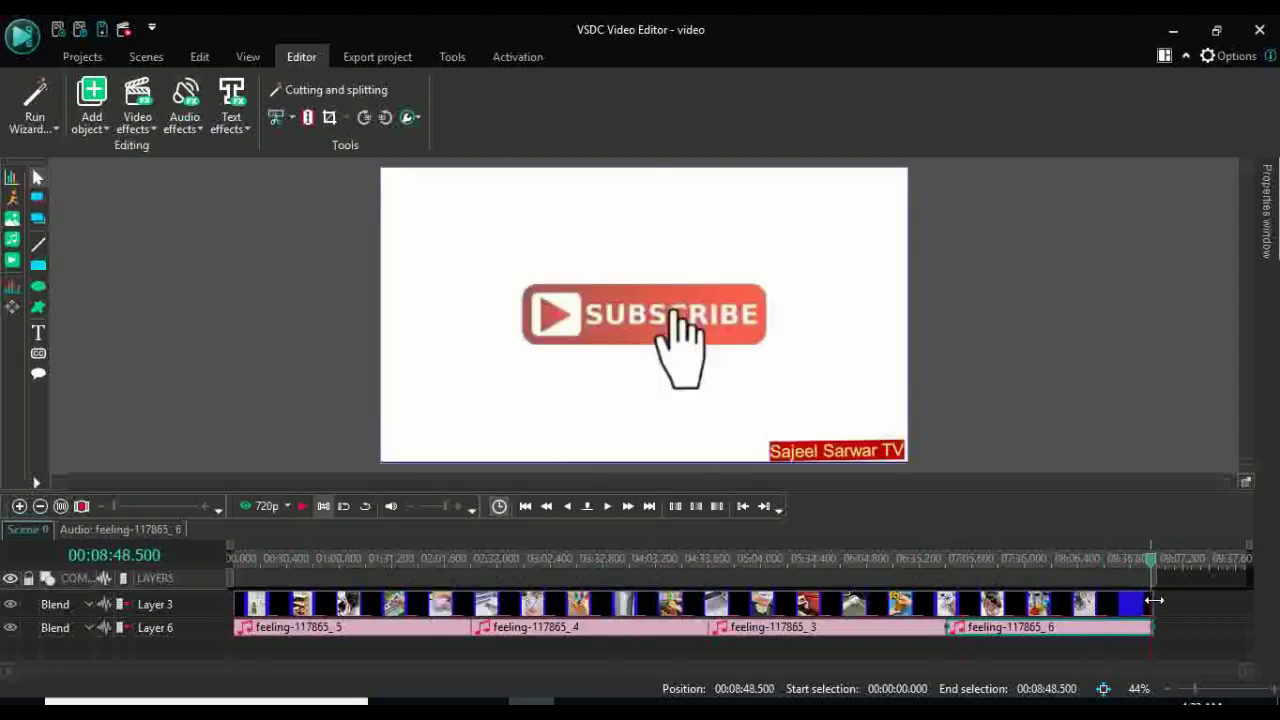
Preview the scene in 720p from near its start to hear the new music, and close the preview.
left_click(240, 566)
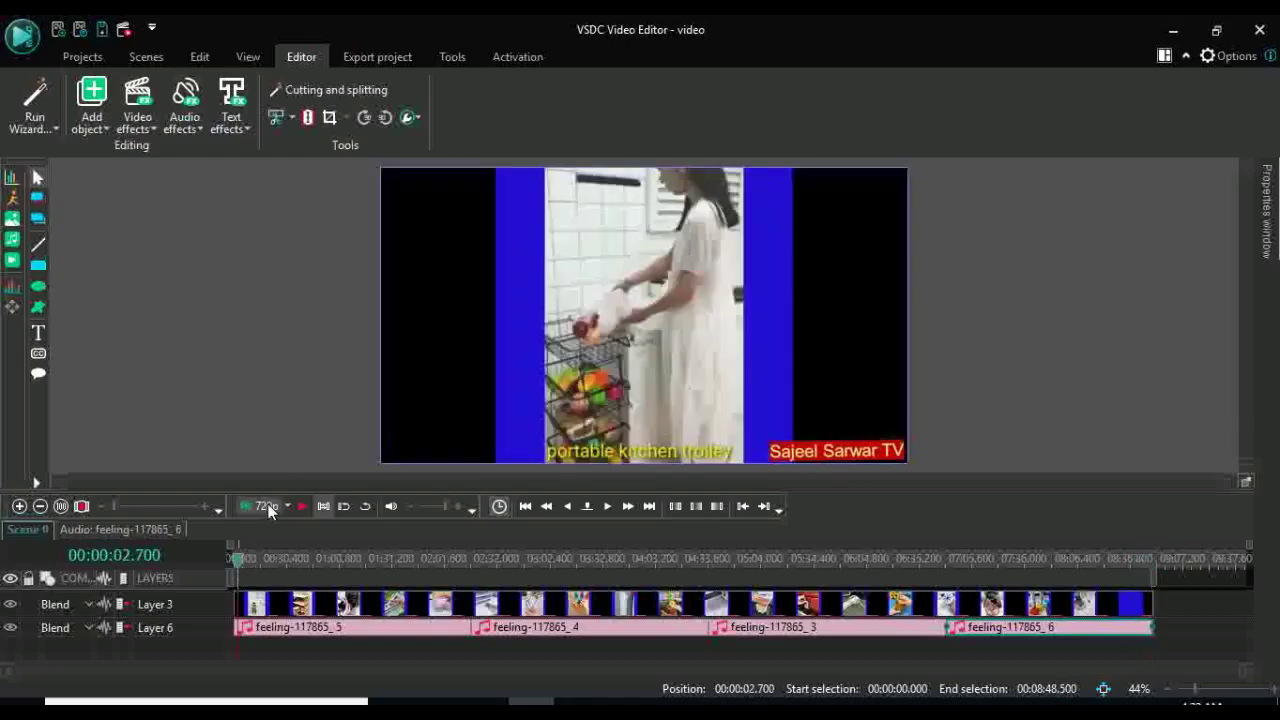
left_click(269, 505)
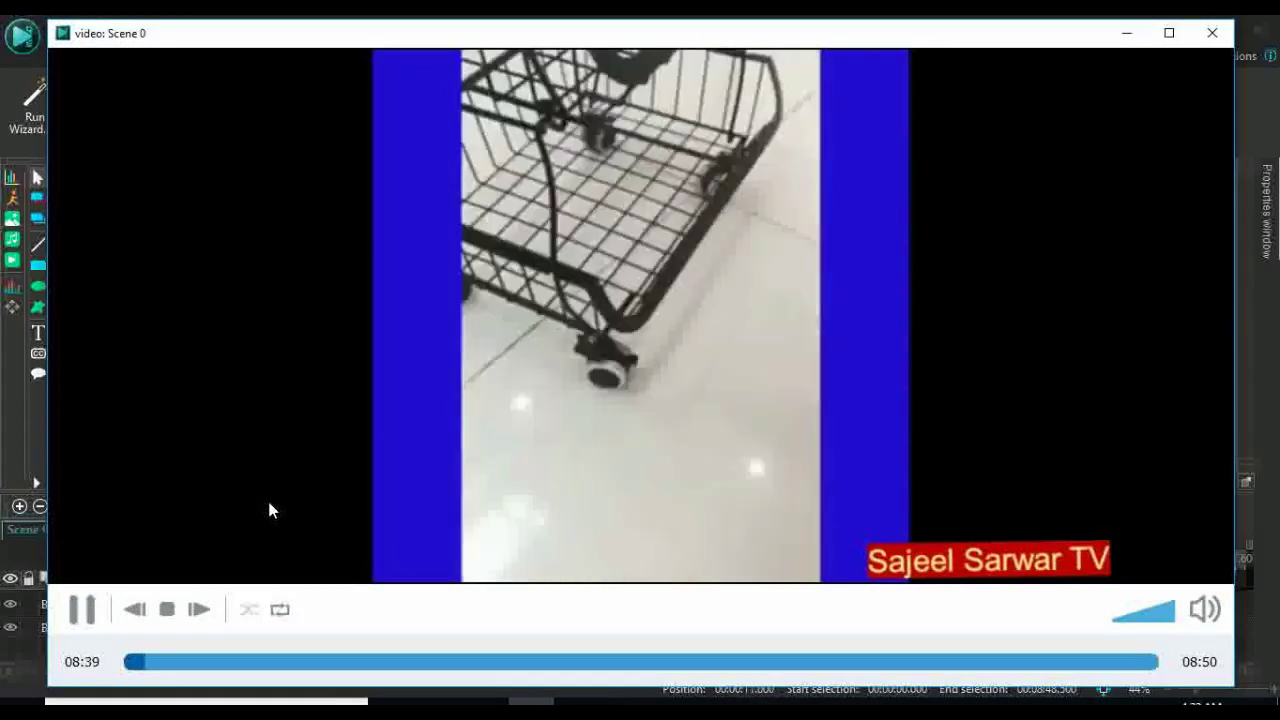
left_click(1213, 34)
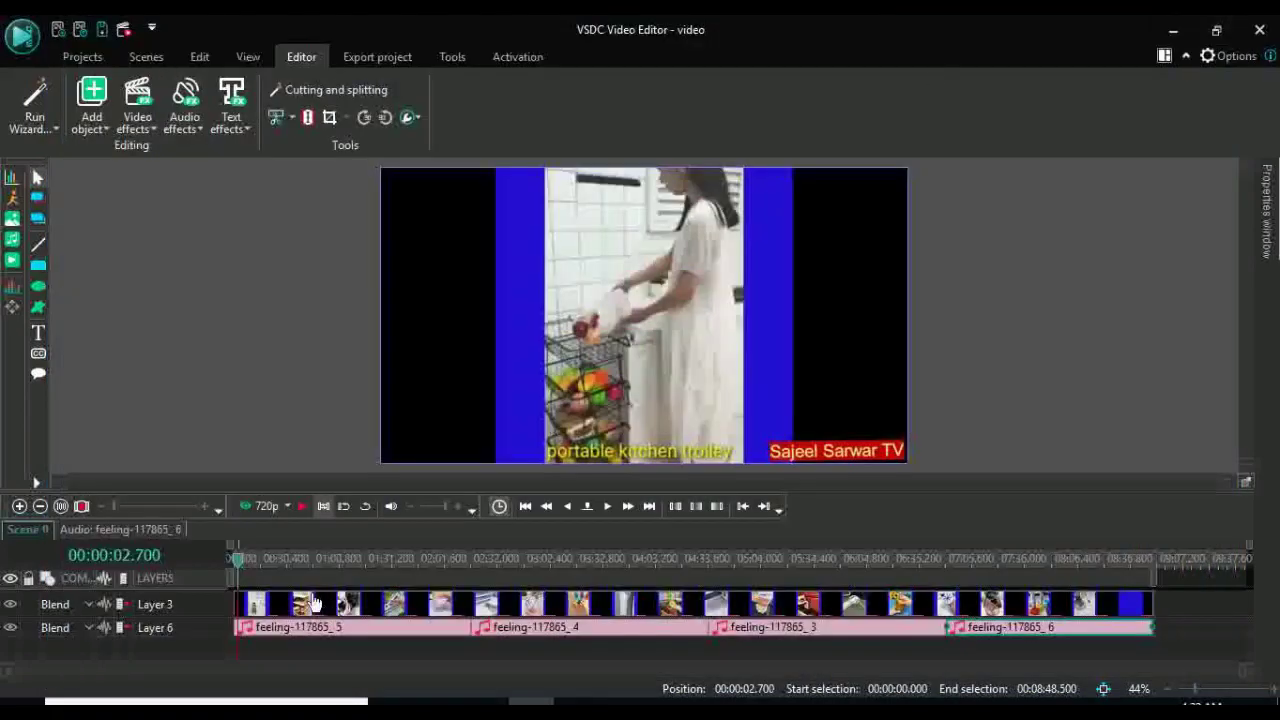
Split the Kitchen Gadgets video on Layer 3 at 00:04:06.133, with the selection range ending at that point.
mouse_move(292, 612)
left_click(376, 614)
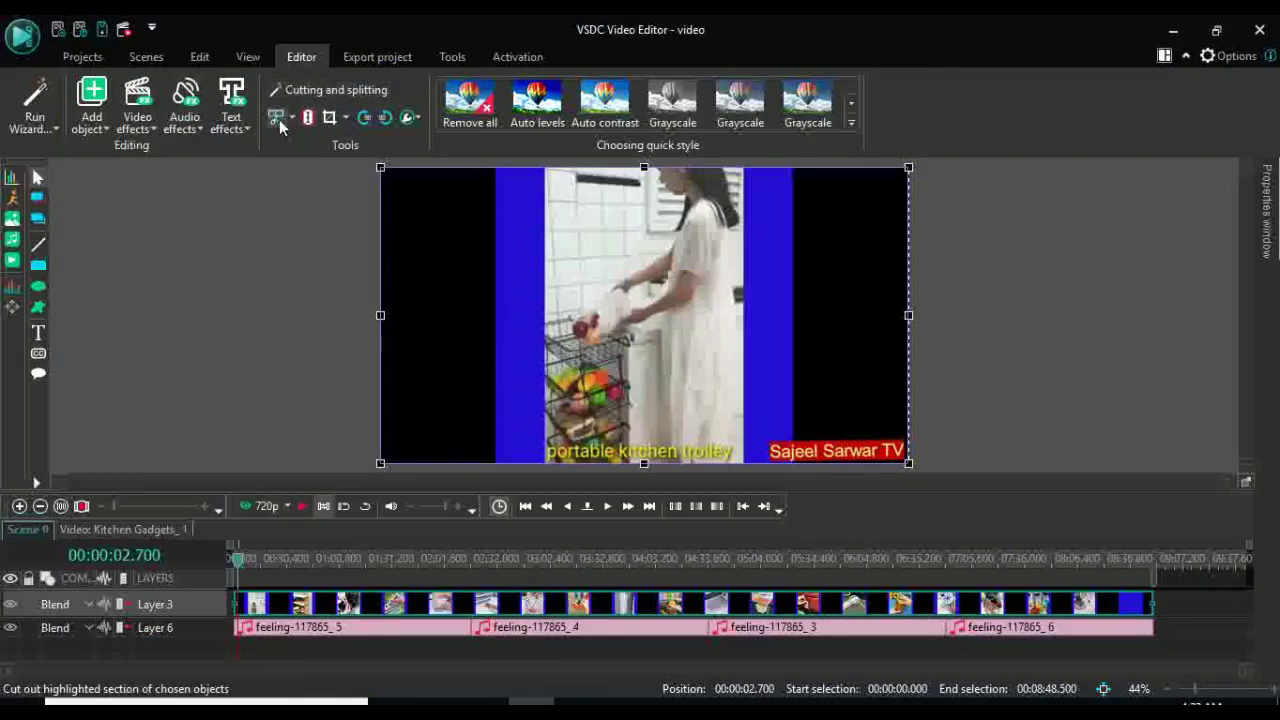
left_click(632, 560)
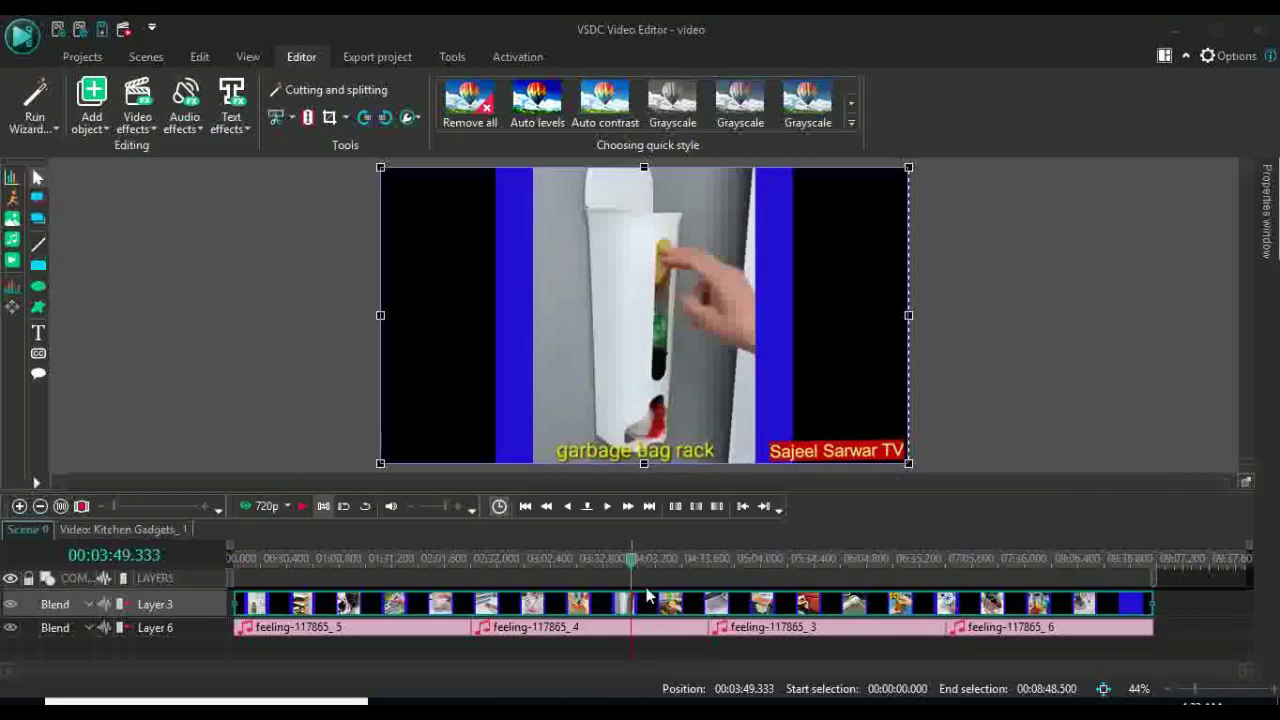
left_click(632, 566)
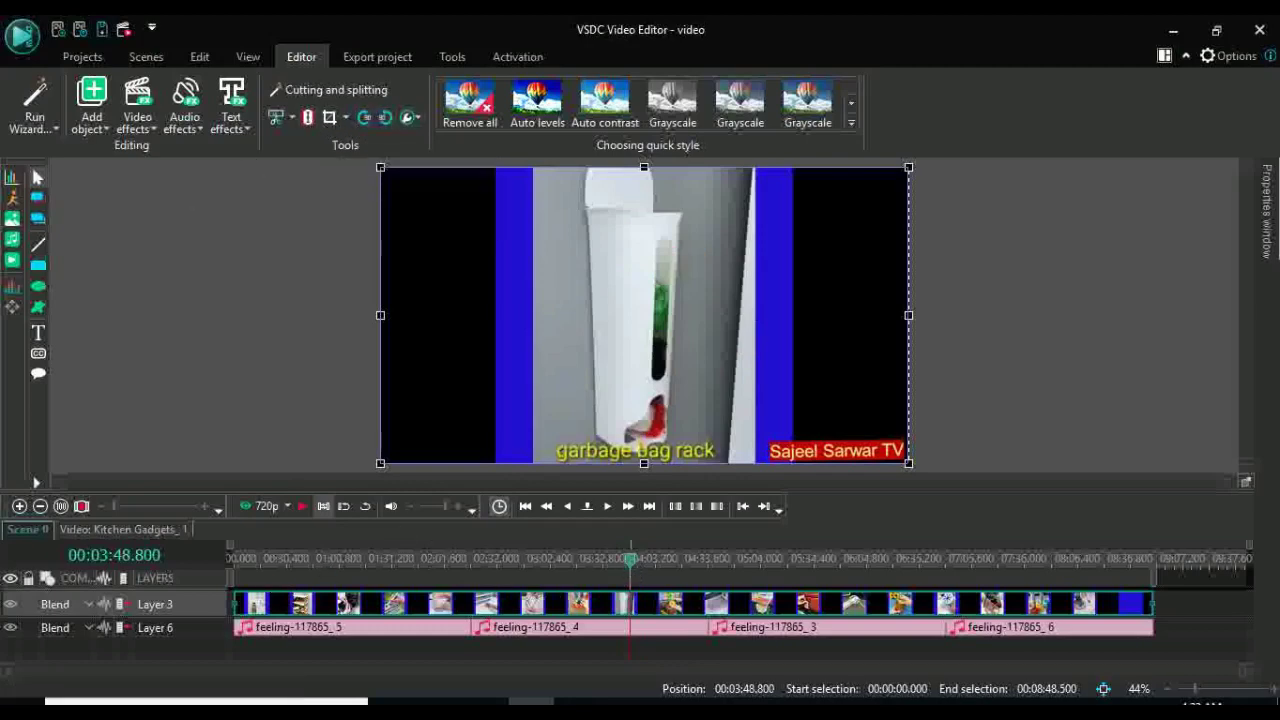
left_click_drag(1155, 572, 665, 572)
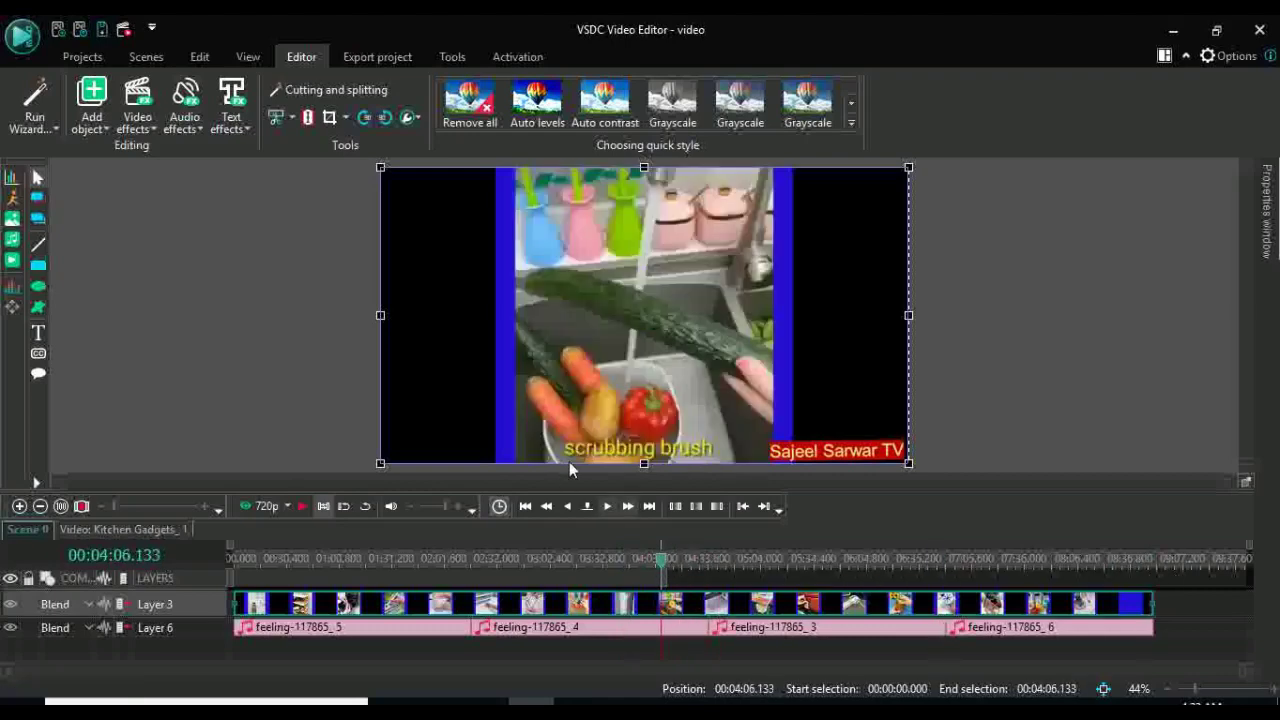
left_click(309, 121)
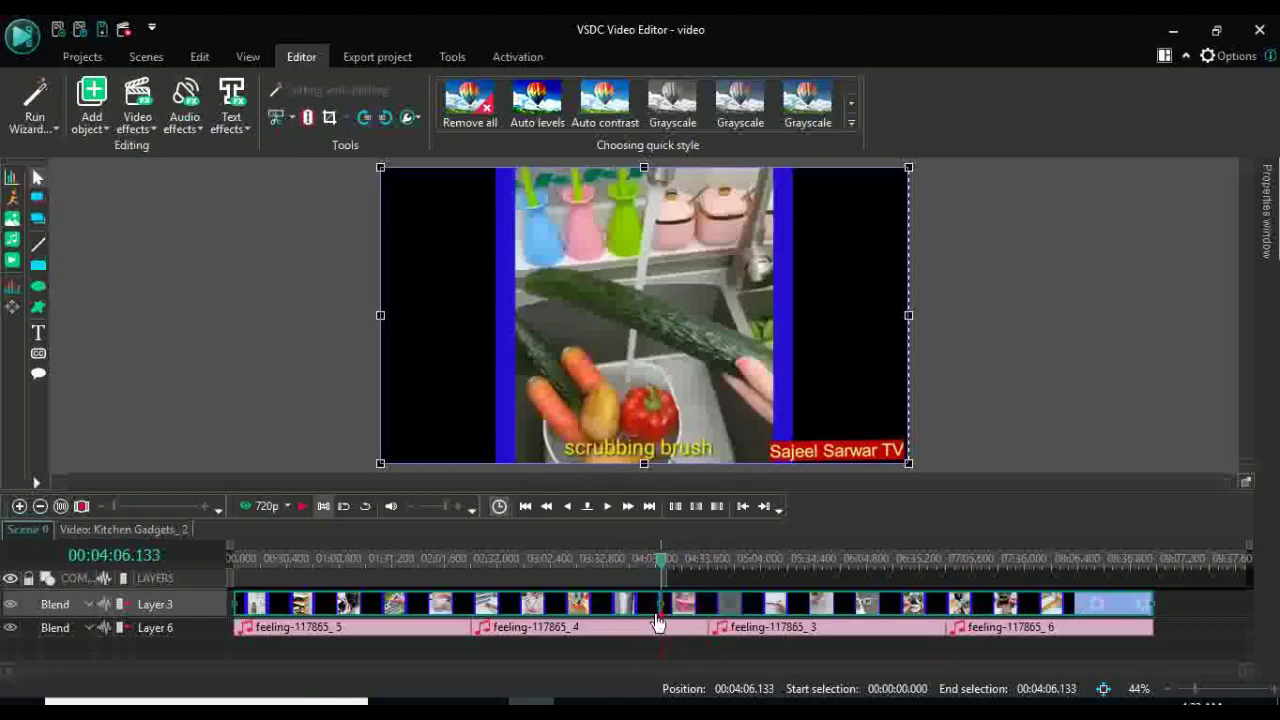
Shift the second part of the split video to a later time on Layer 3, leaving a gap after the first part.
left_click(617, 665)
left_click_drag(740, 604, 770, 610)
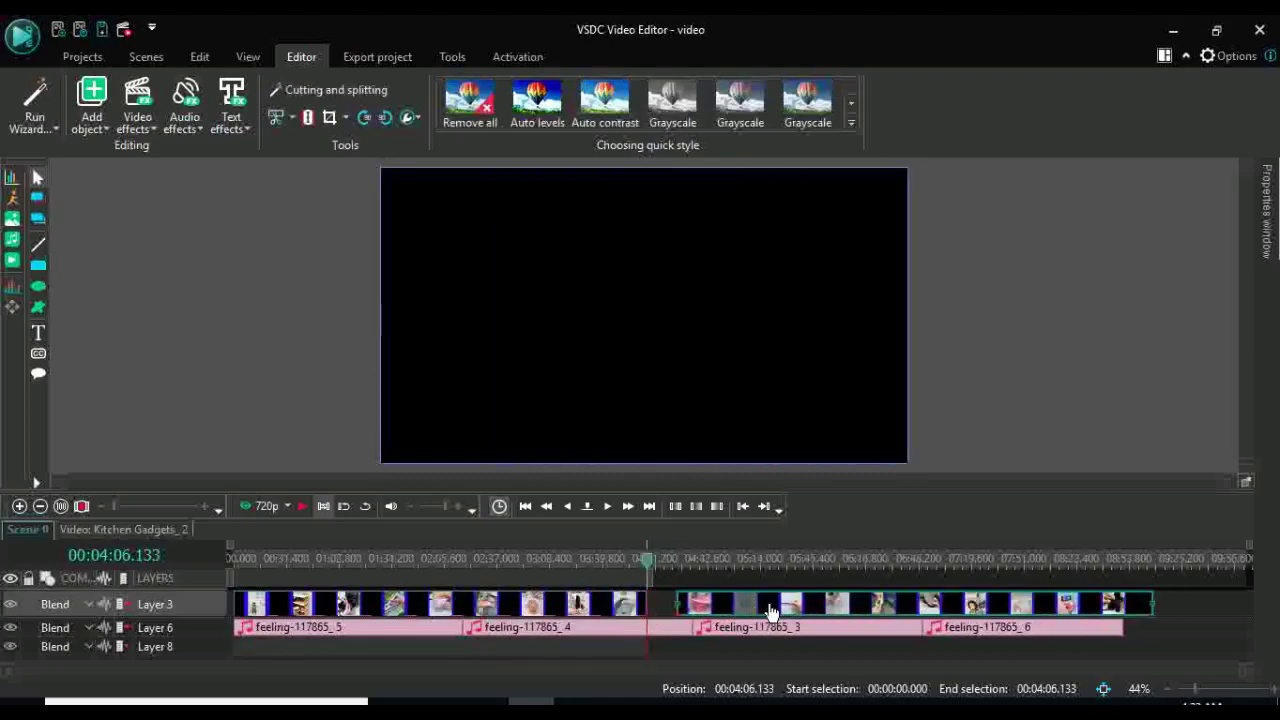
left_click(618, 608)
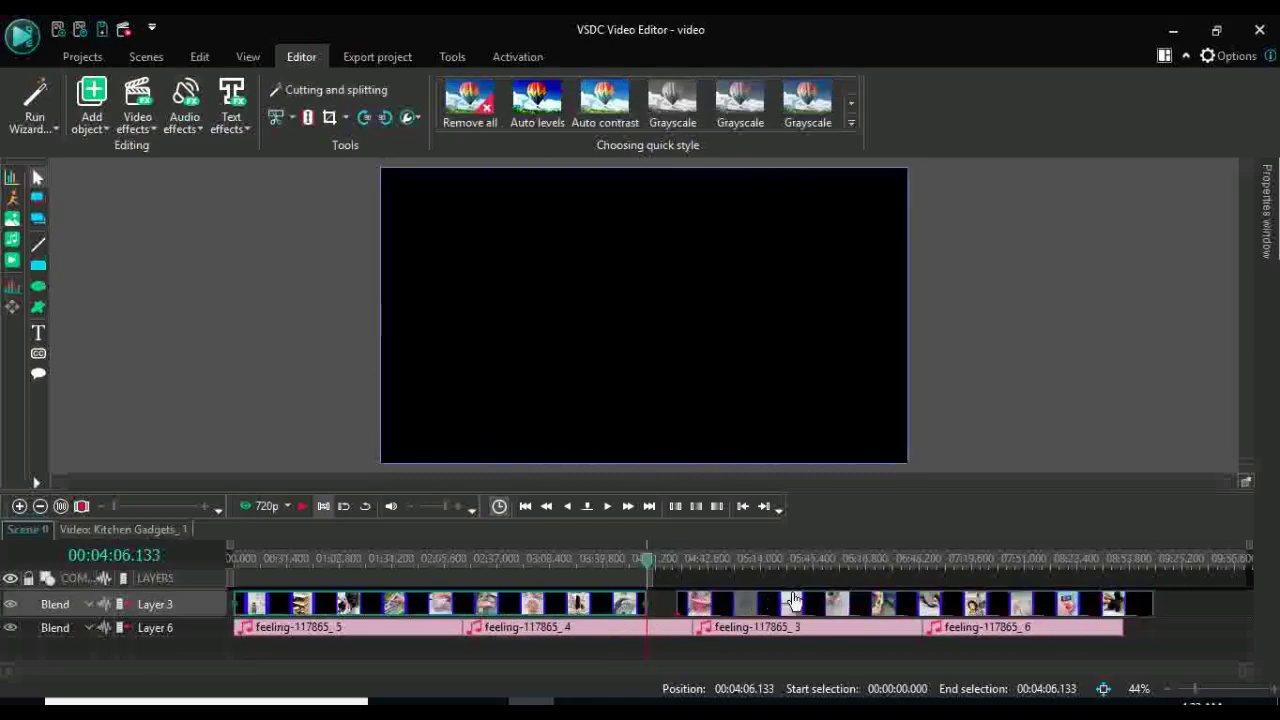
Set the selection range from 00:04:52.333 to 00:06:39.900 and split the second video part at 00:06:40.766.
left_click(886, 564)
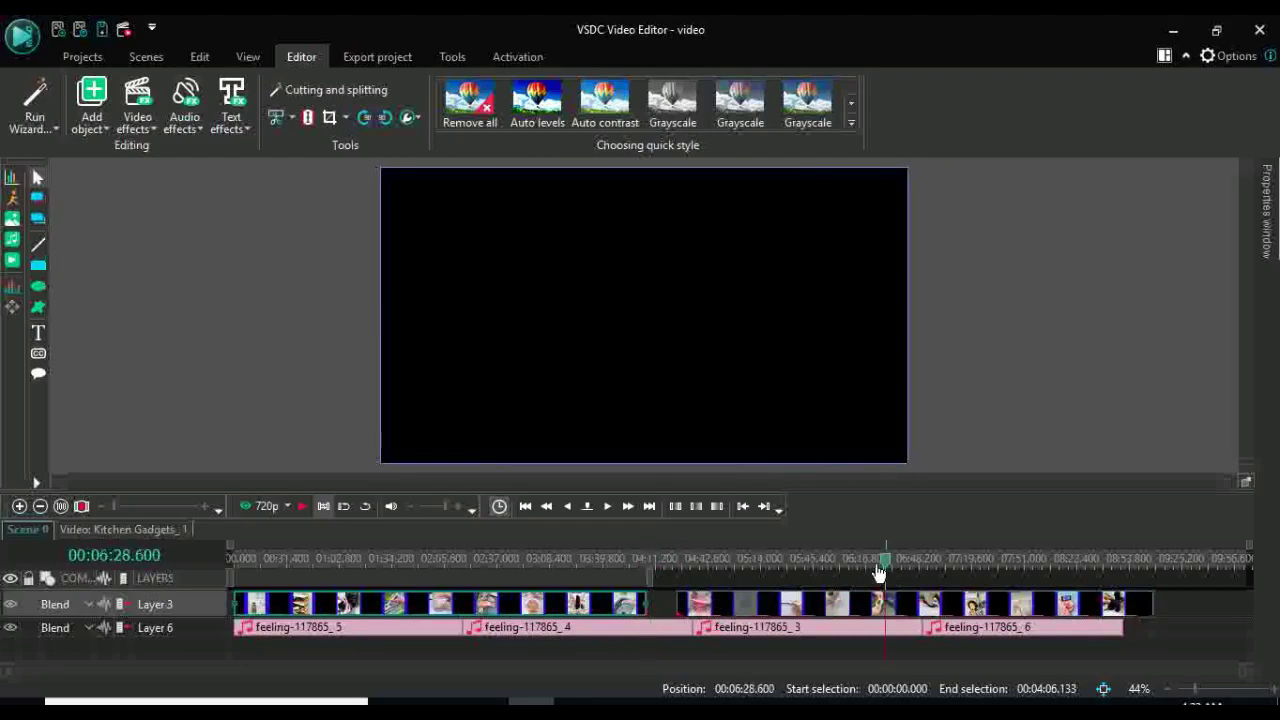
left_click_drag(652, 574, 911, 589)
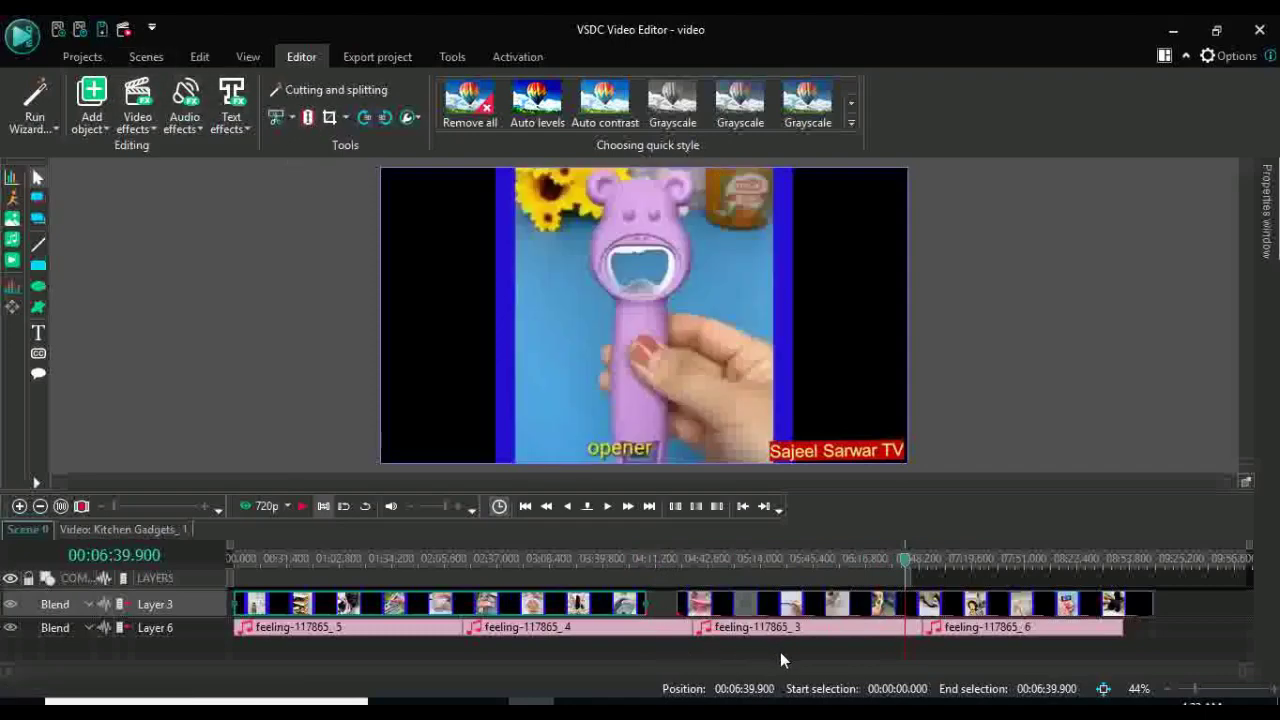
left_click(780, 652)
left_click(1002, 610)
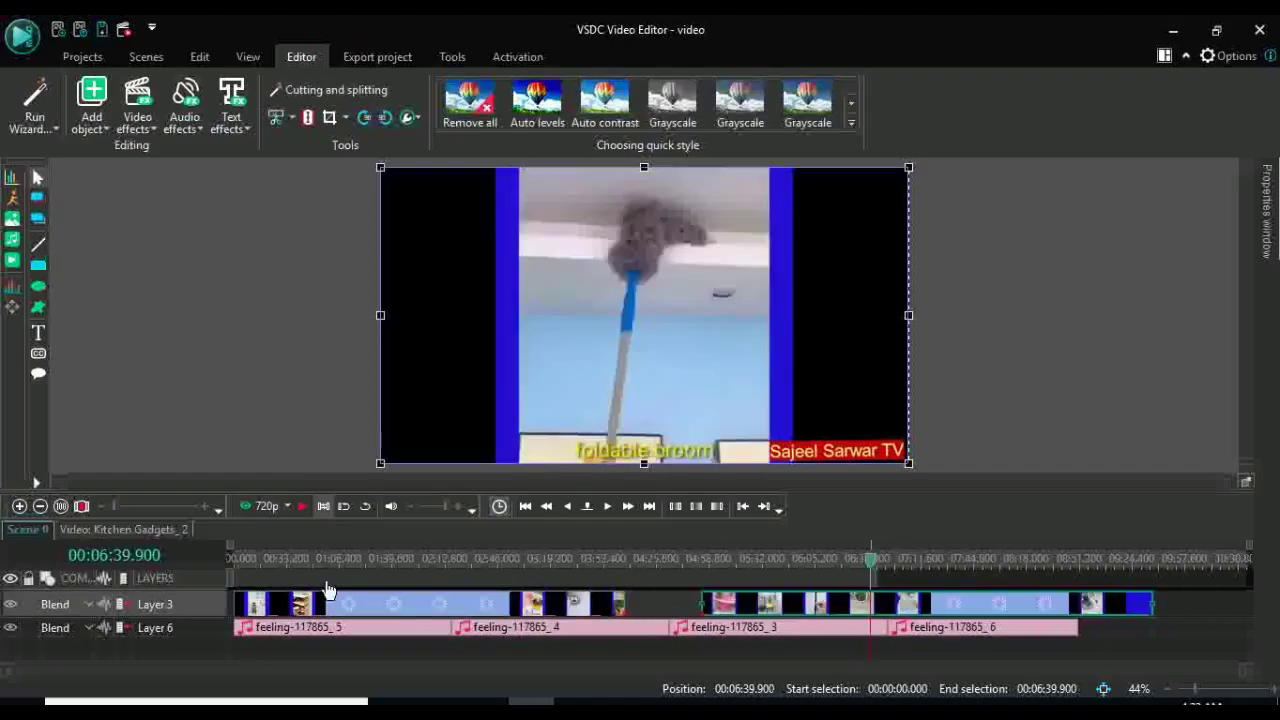
left_click_drag(330, 591, 698, 608)
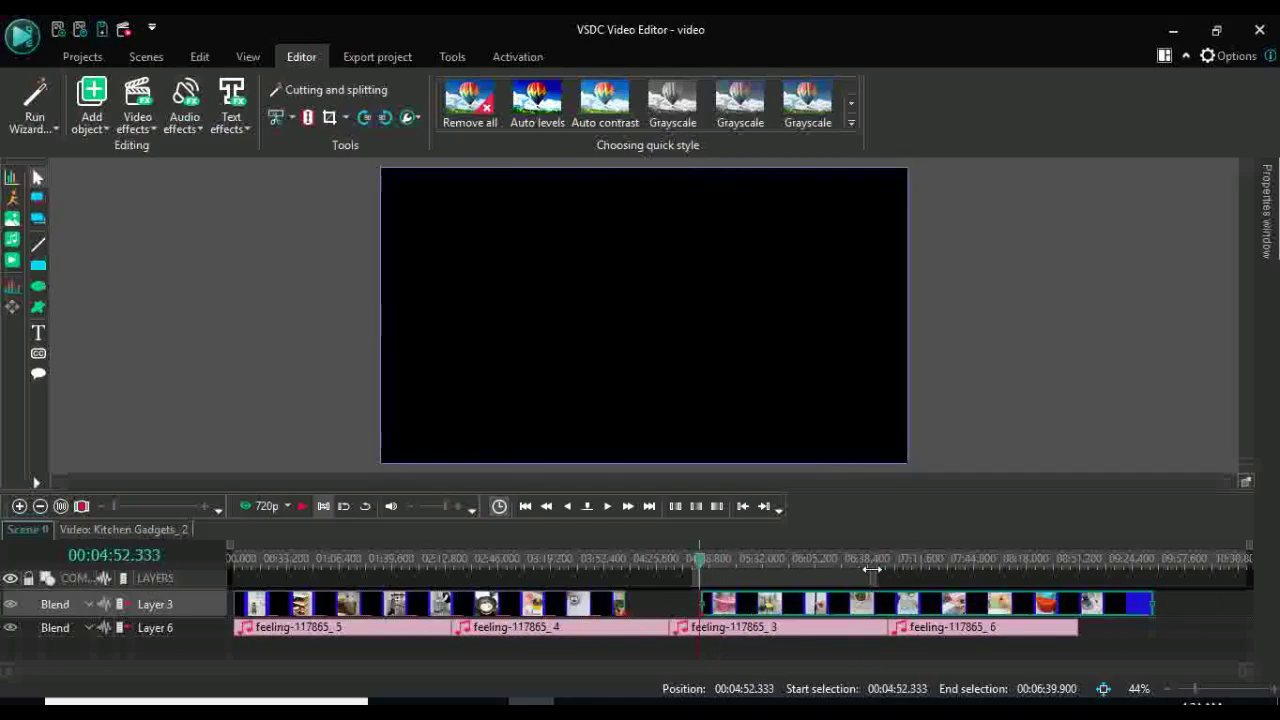
left_click(872, 569)
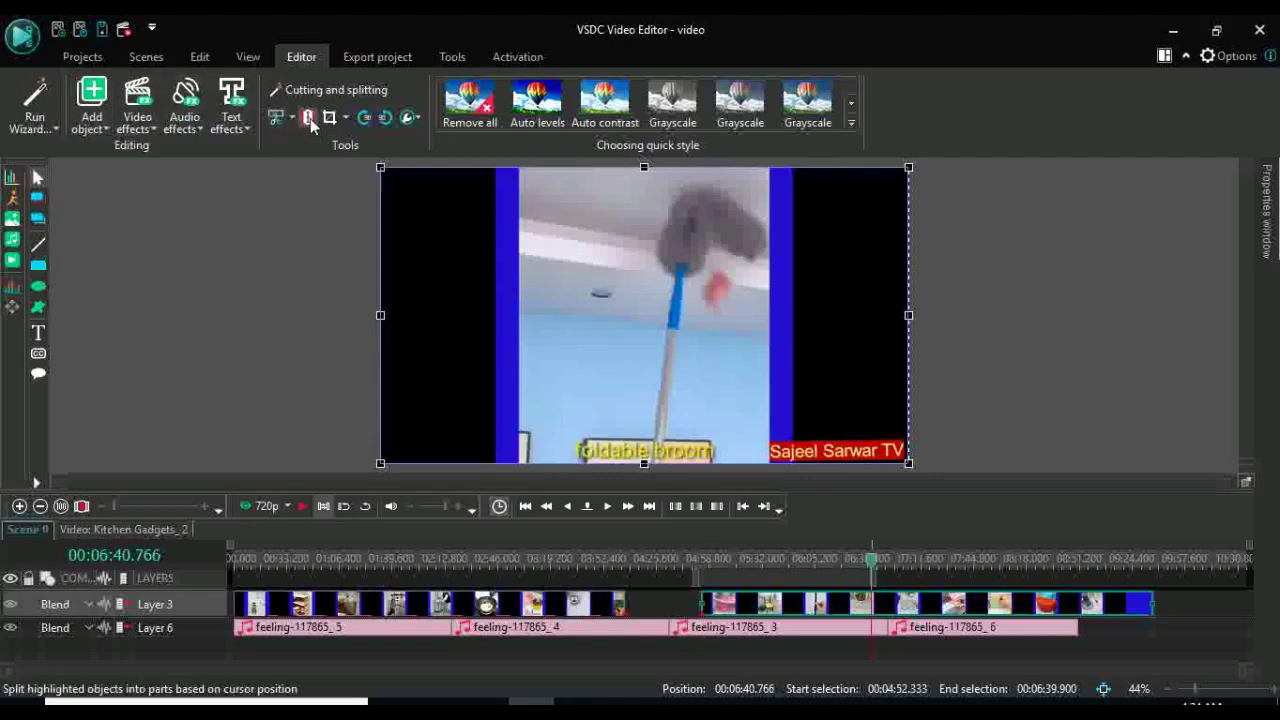
left_click(310, 119)
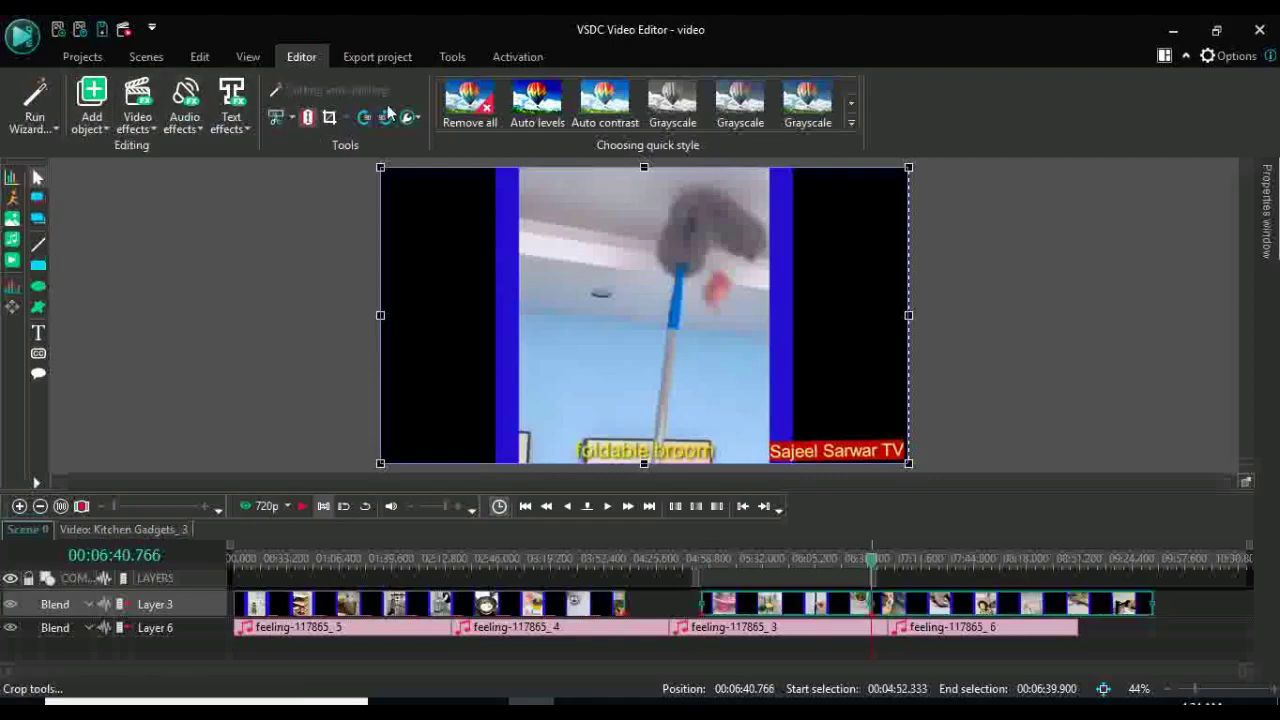
Move the last video part to a later time, leaving a gap after the middle part, and select the middle part.
left_click(685, 646)
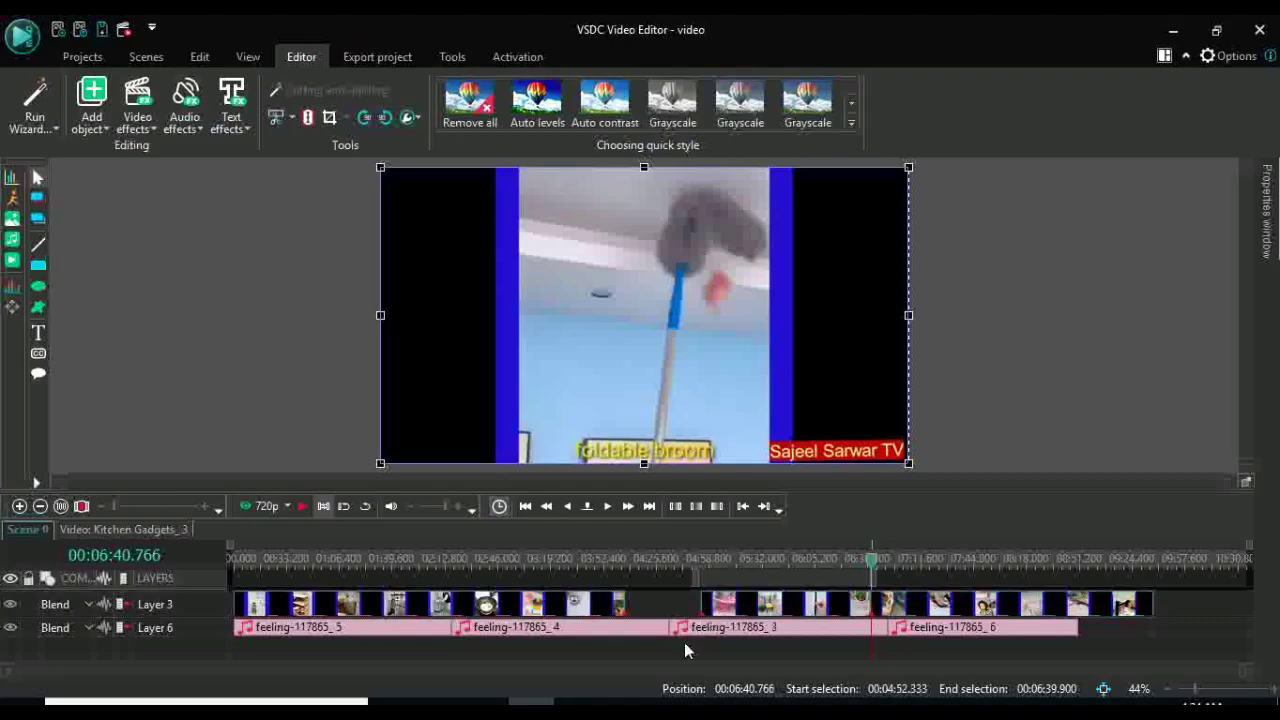
left_click_drag(894, 606, 942, 605)
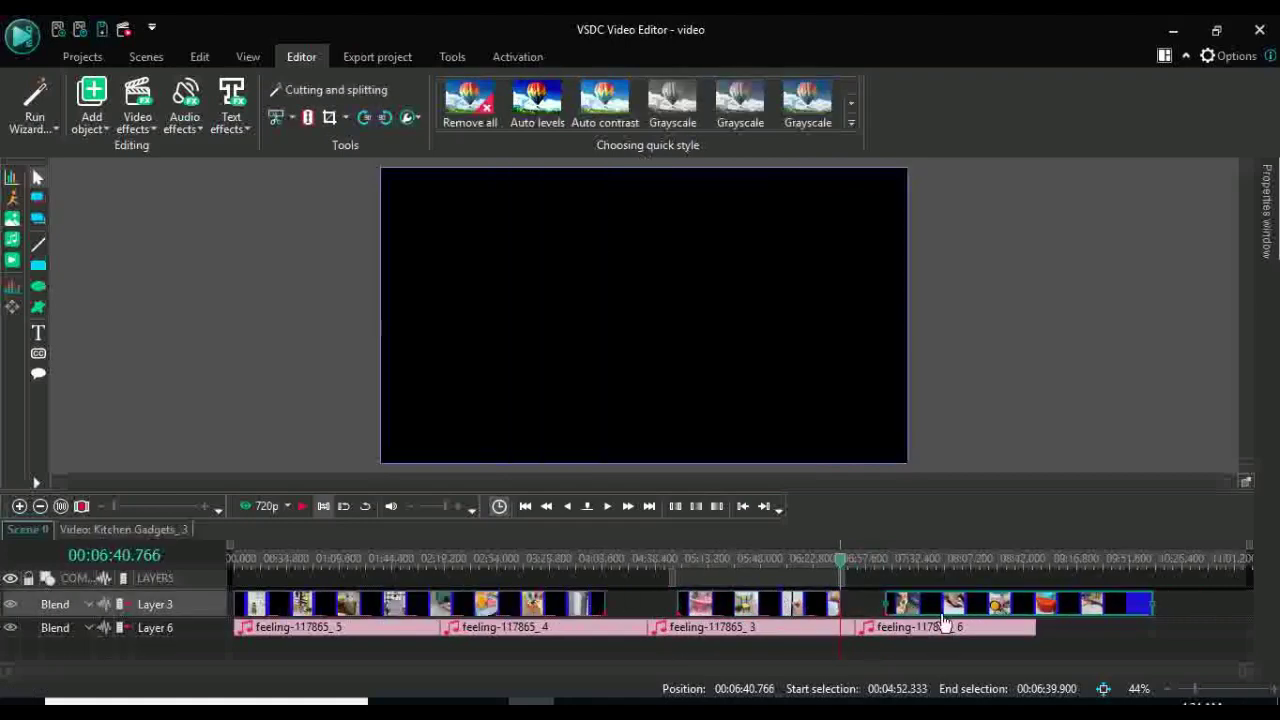
left_click(788, 613)
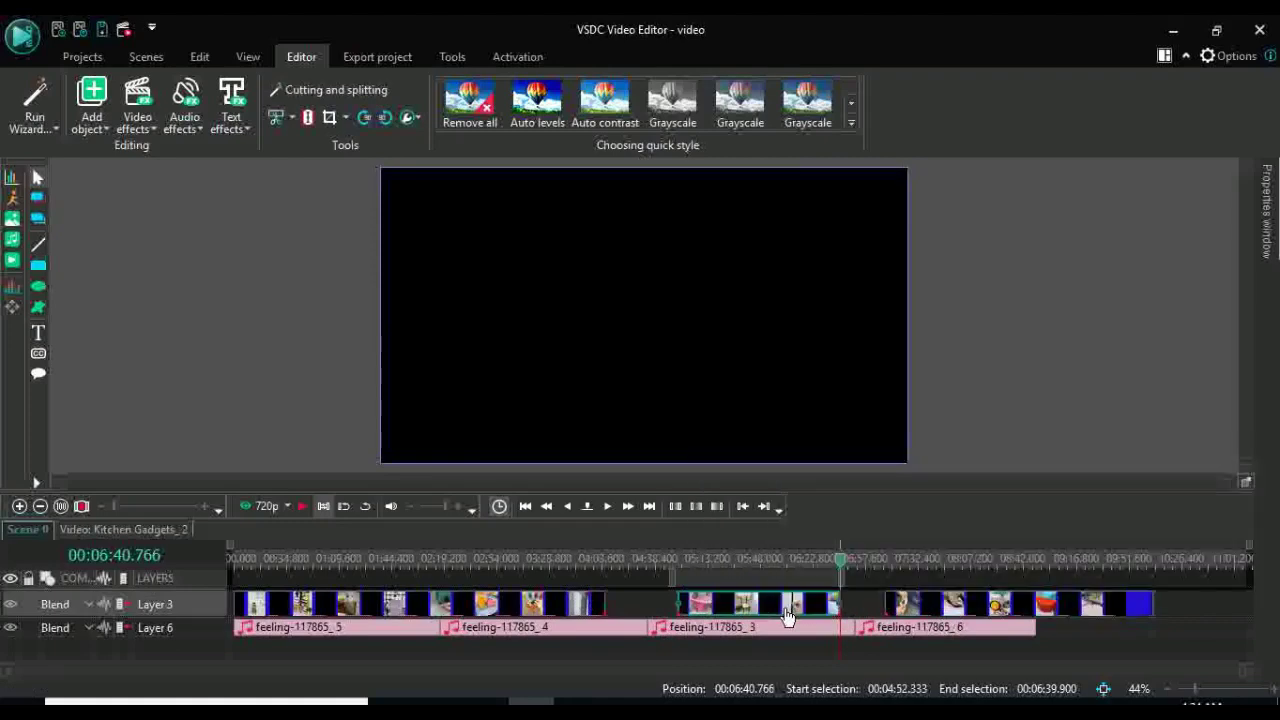
Delete the middle video part and move the last part to directly follow the first part on Layer 3.
right_click(788, 613)
left_click(891, 129)
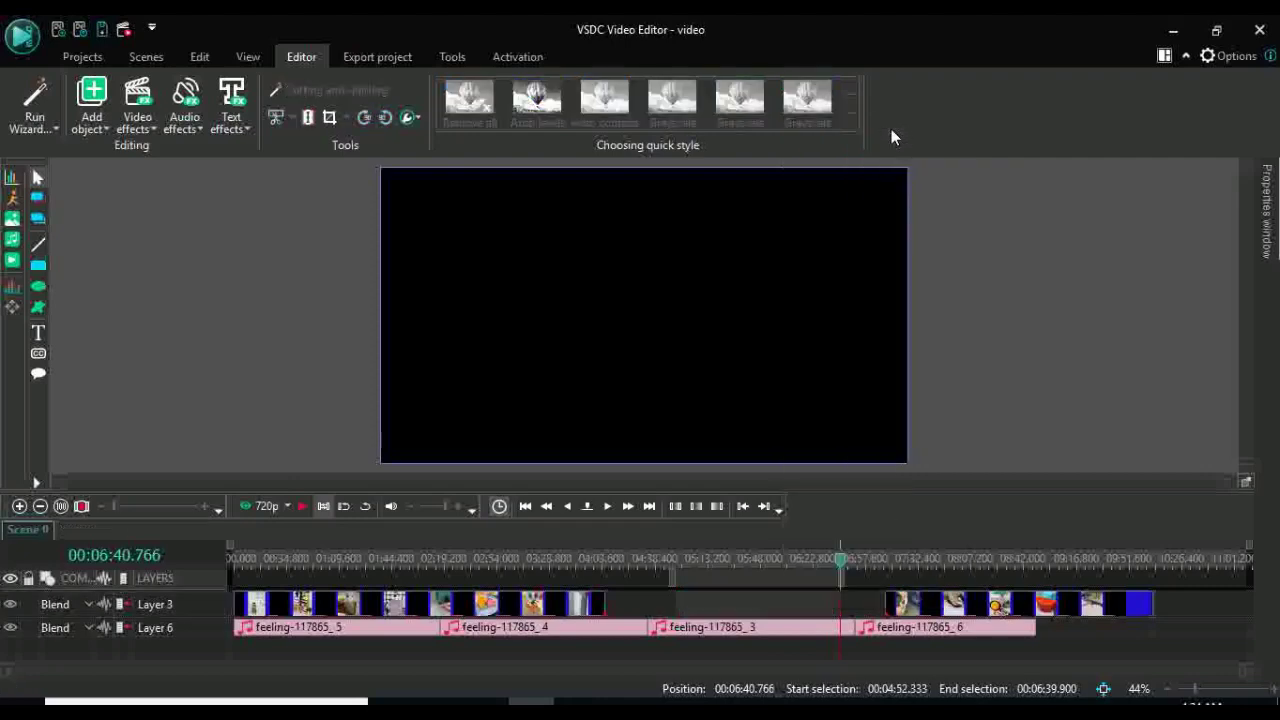
left_click_drag(1005, 615, 790, 612)
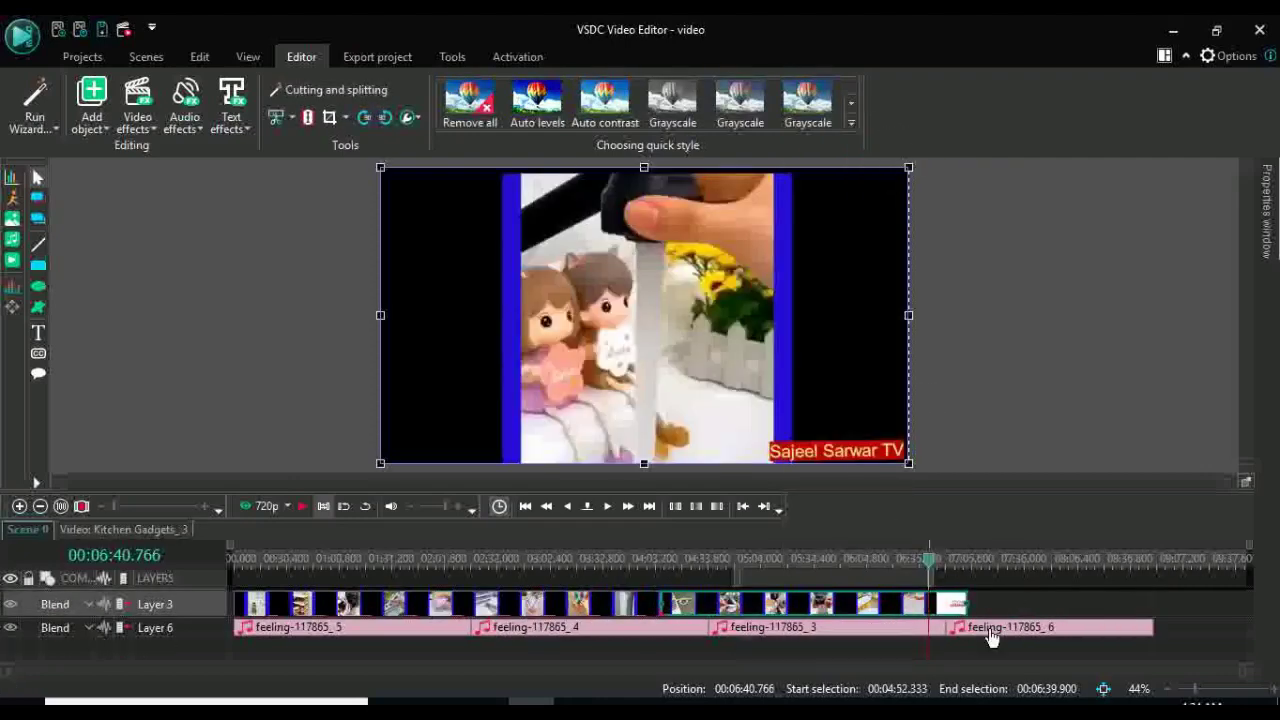
Trim the feeling-117865_6 audio to the video's end and set the selection range from 00:00:00.000 to 00:07:03.633.
left_click(990, 636)
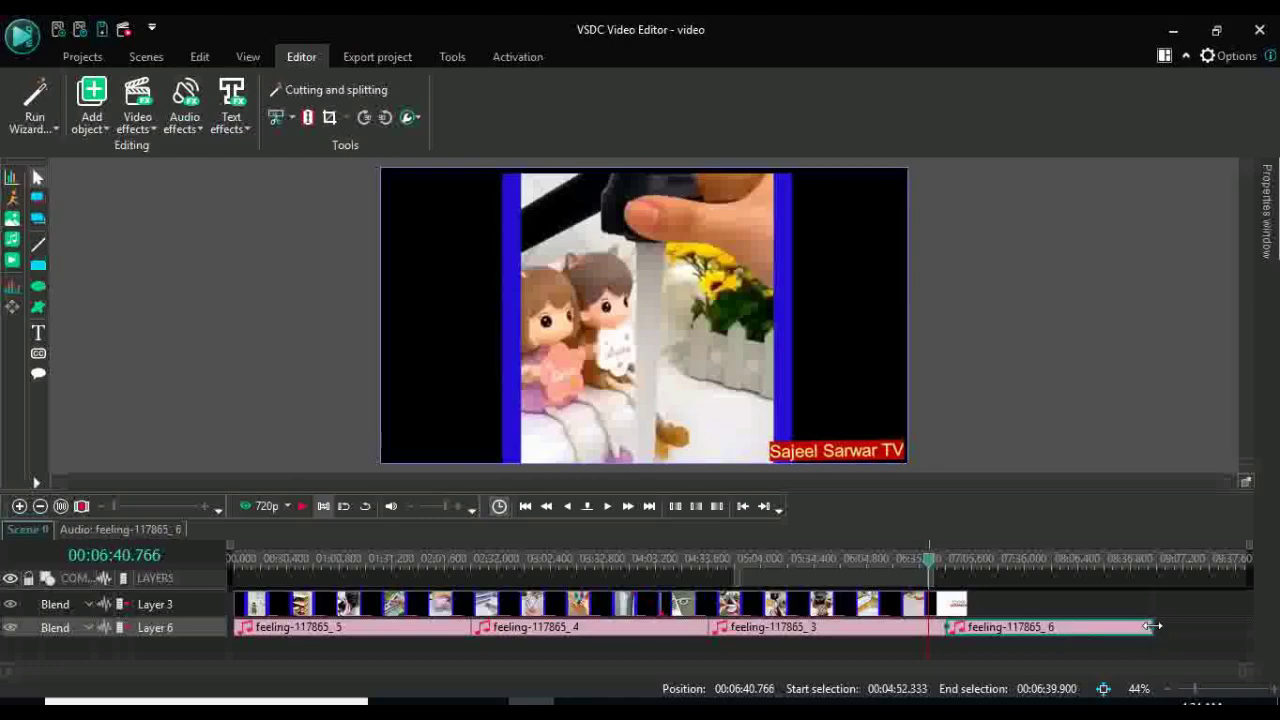
left_click_drag(1150, 626, 966, 629)
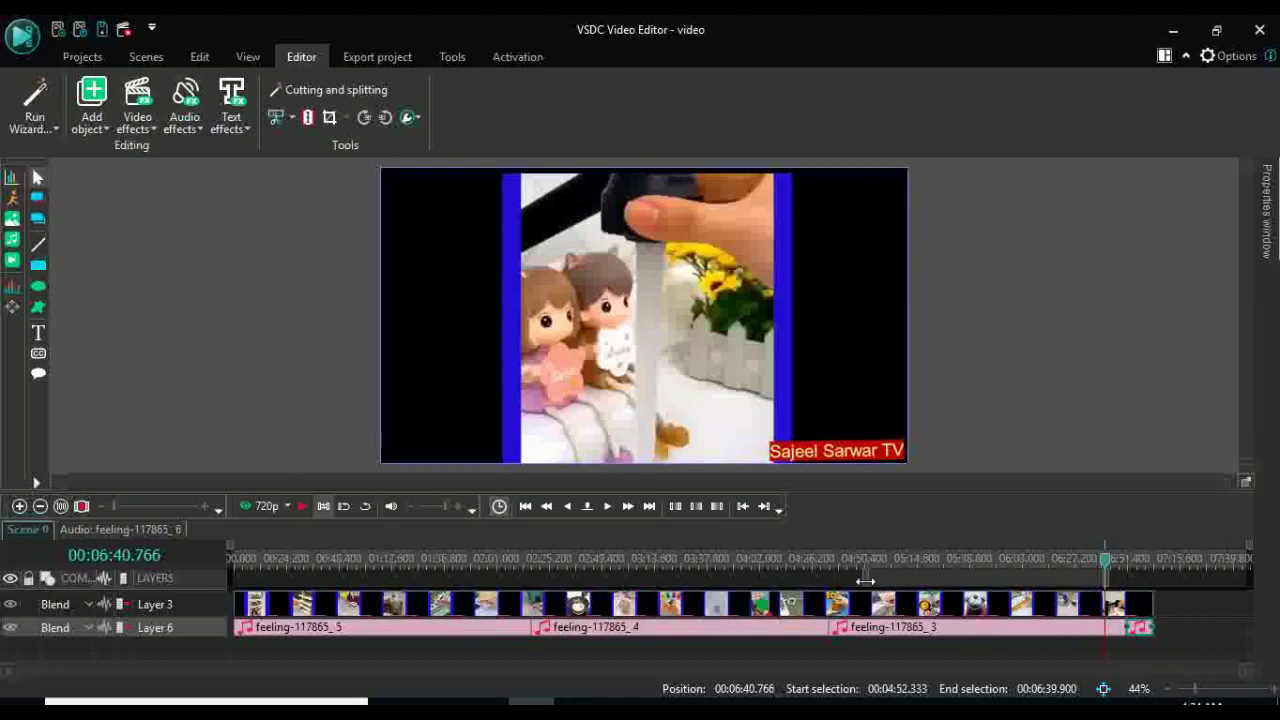
left_click_drag(865, 578, 230, 580)
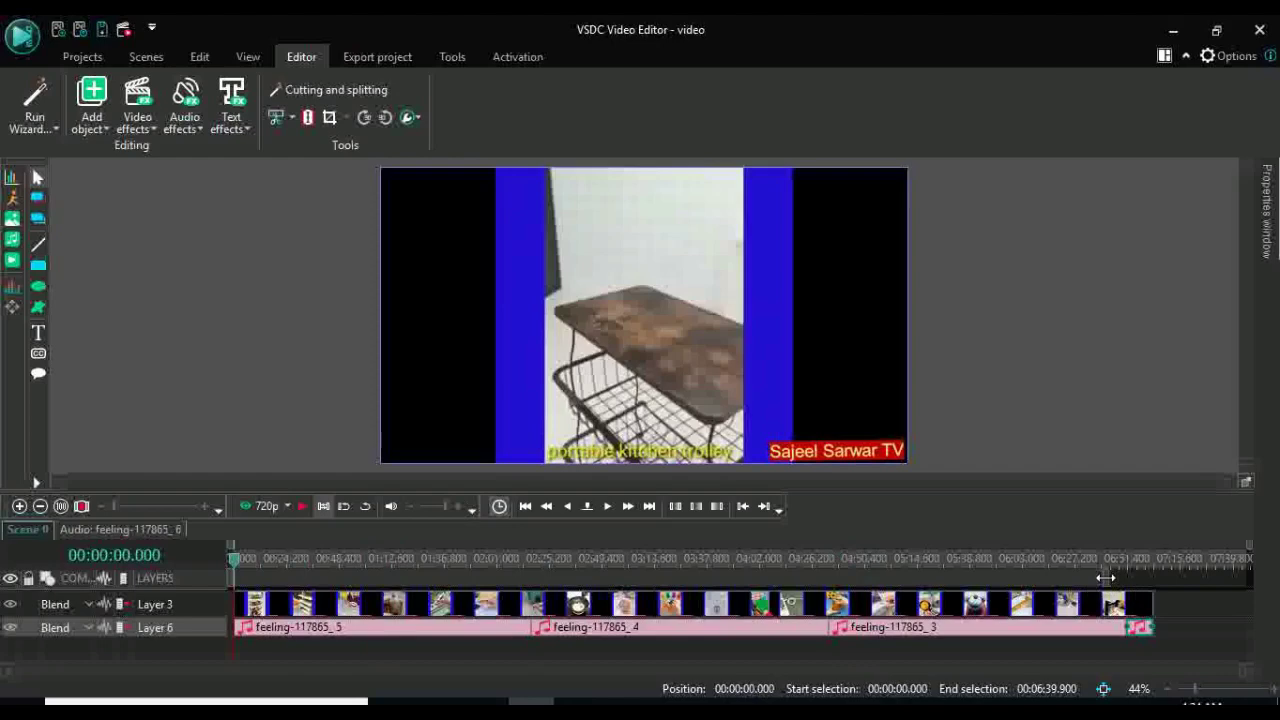
left_click_drag(1105, 578, 1157, 586)
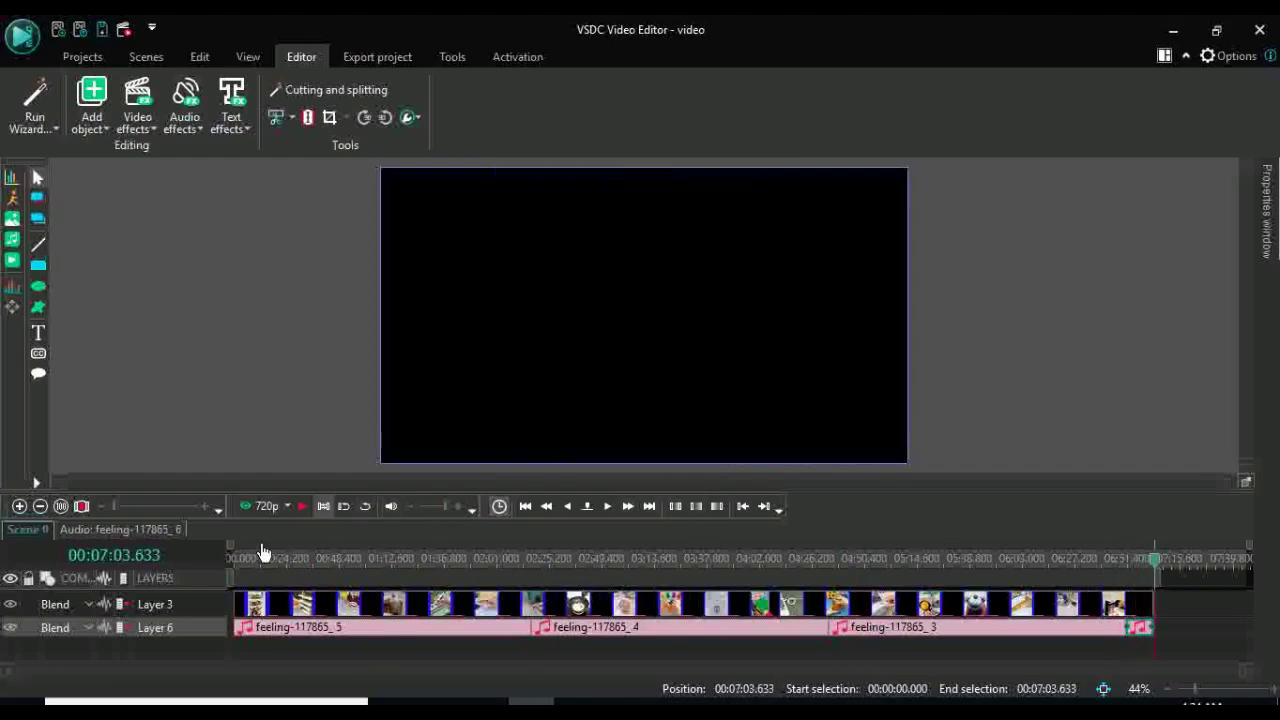
Preview the scene at 720p from near its beginning, skip to about the middle, and close the preview.
left_click(239, 560)
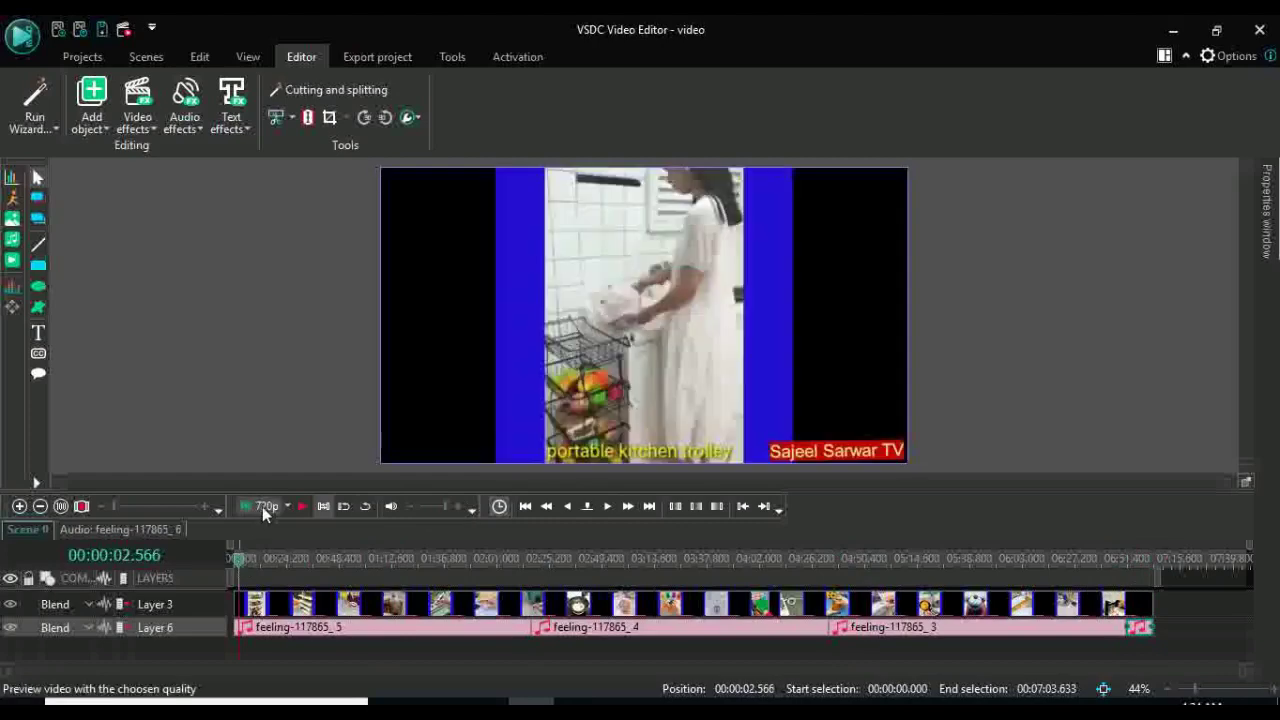
left_click(263, 506)
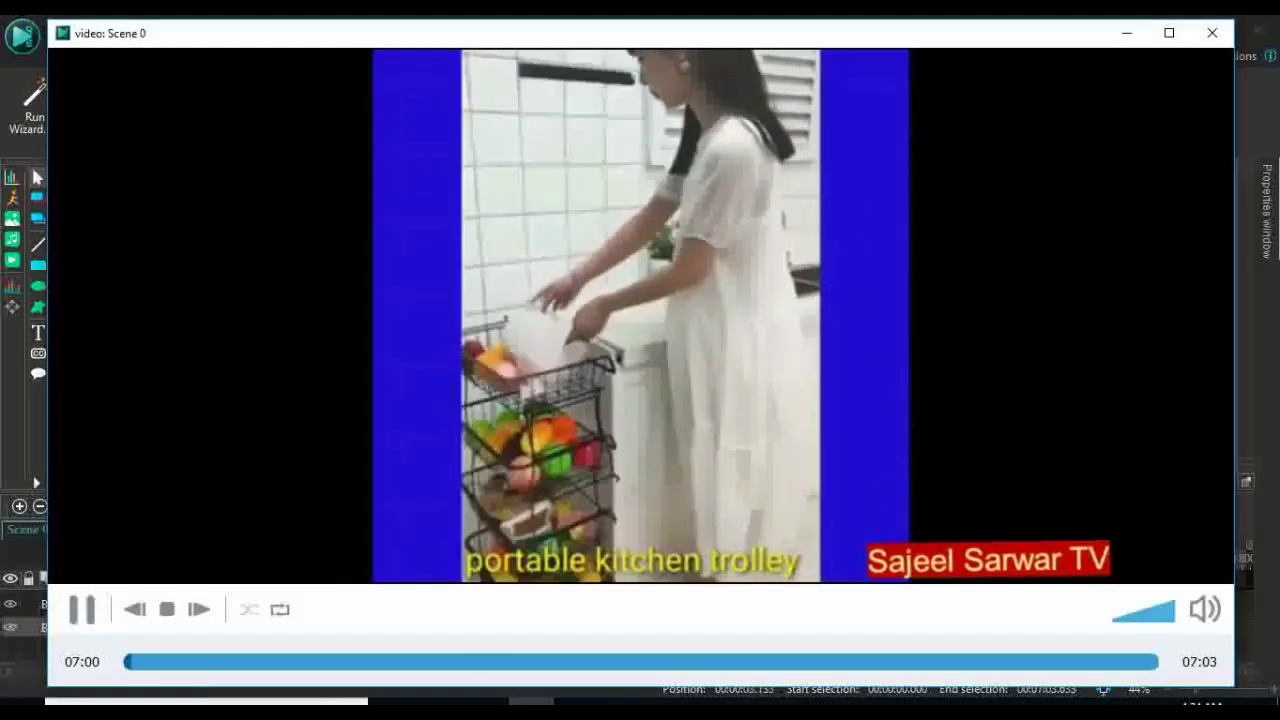
left_click(658, 662)
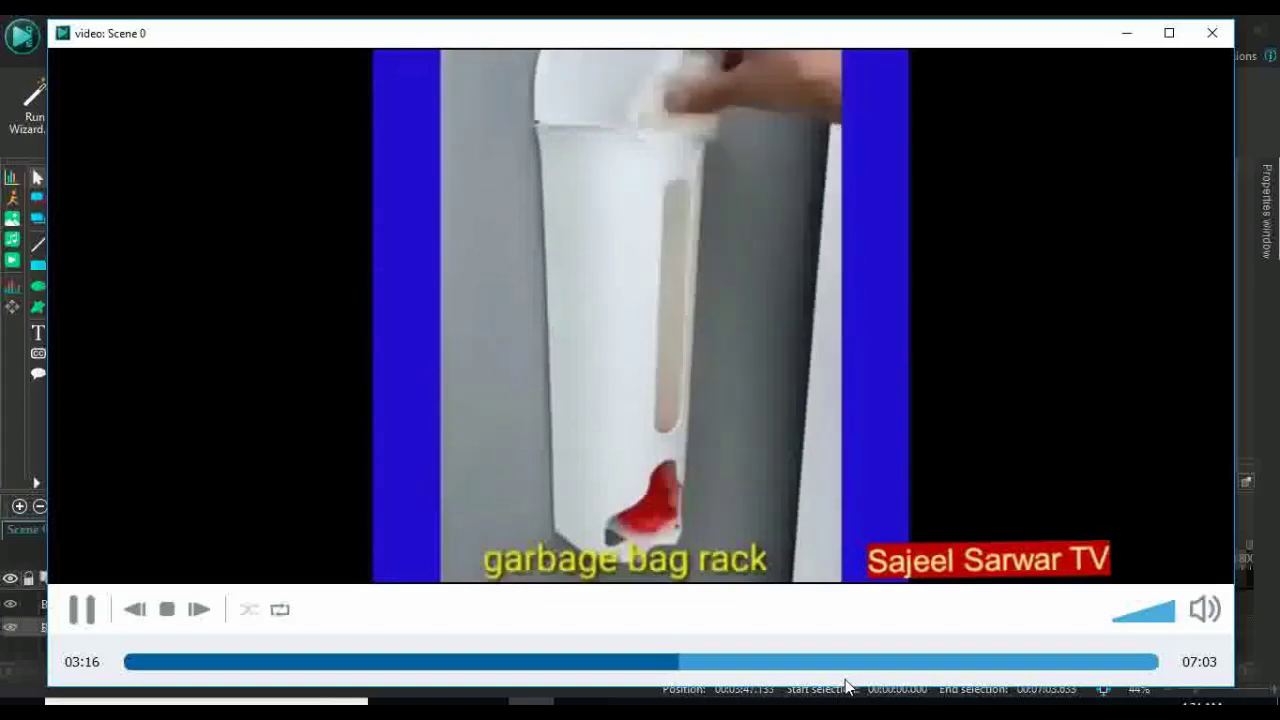
key("space")
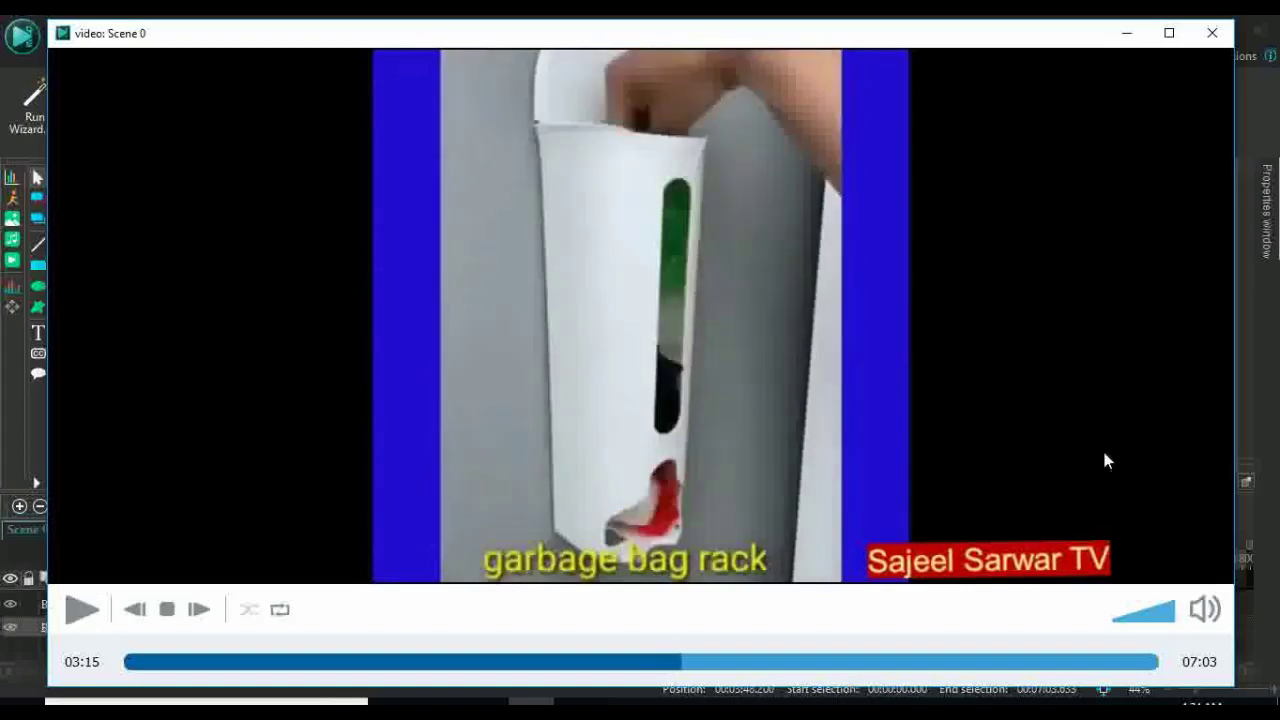
left_click(1212, 33)
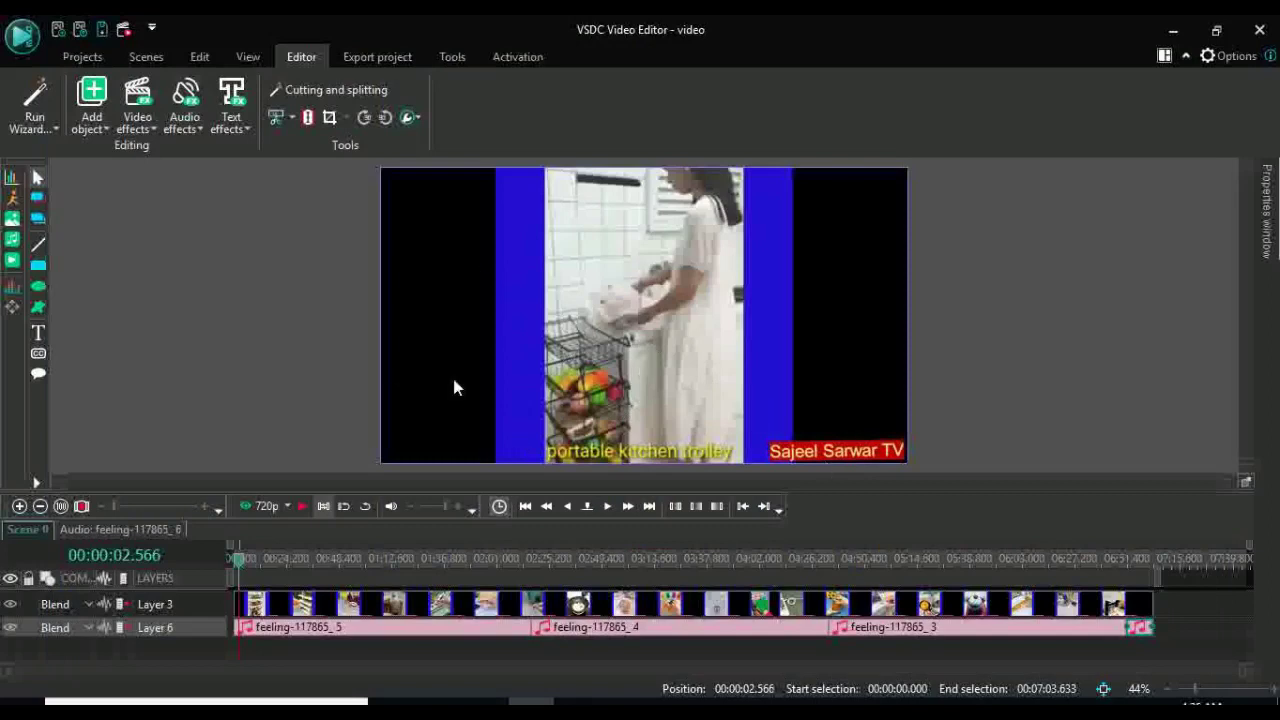
Apply the Sharpen filter to the first video part on Layer 3, starting from the cursor position.
left_click(148, 129)
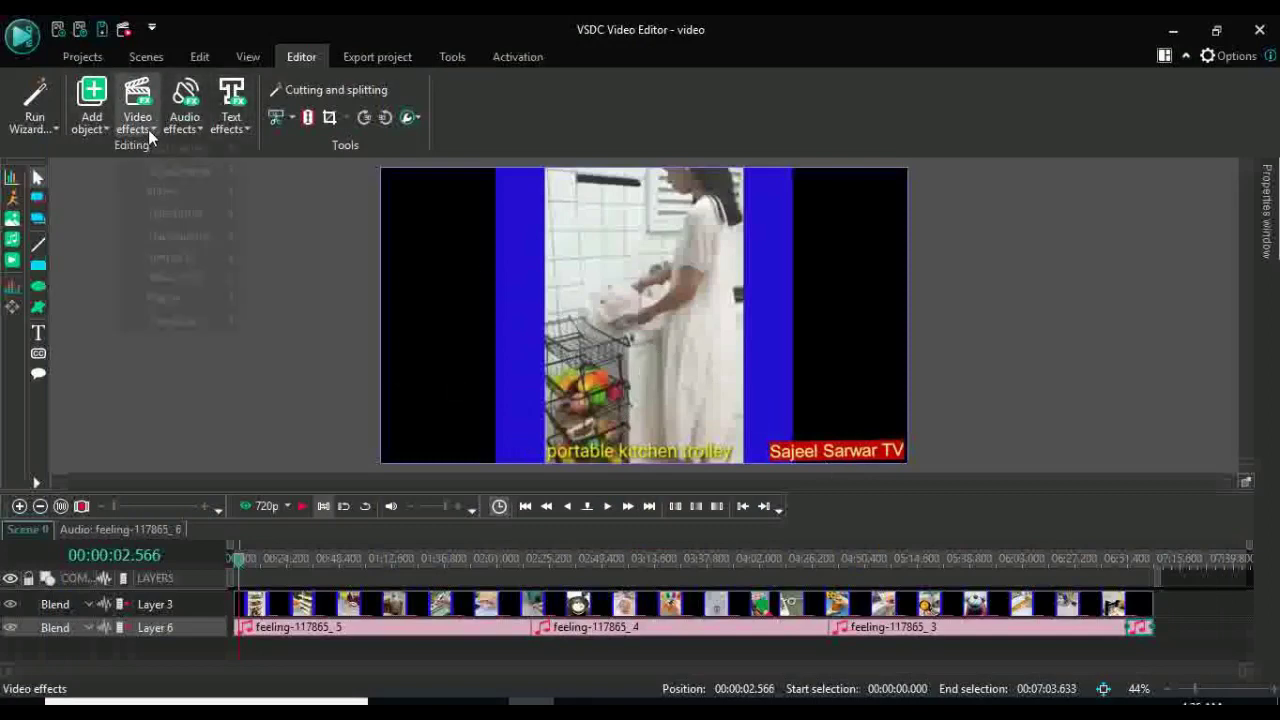
left_click(530, 605)
left_click(530, 605)
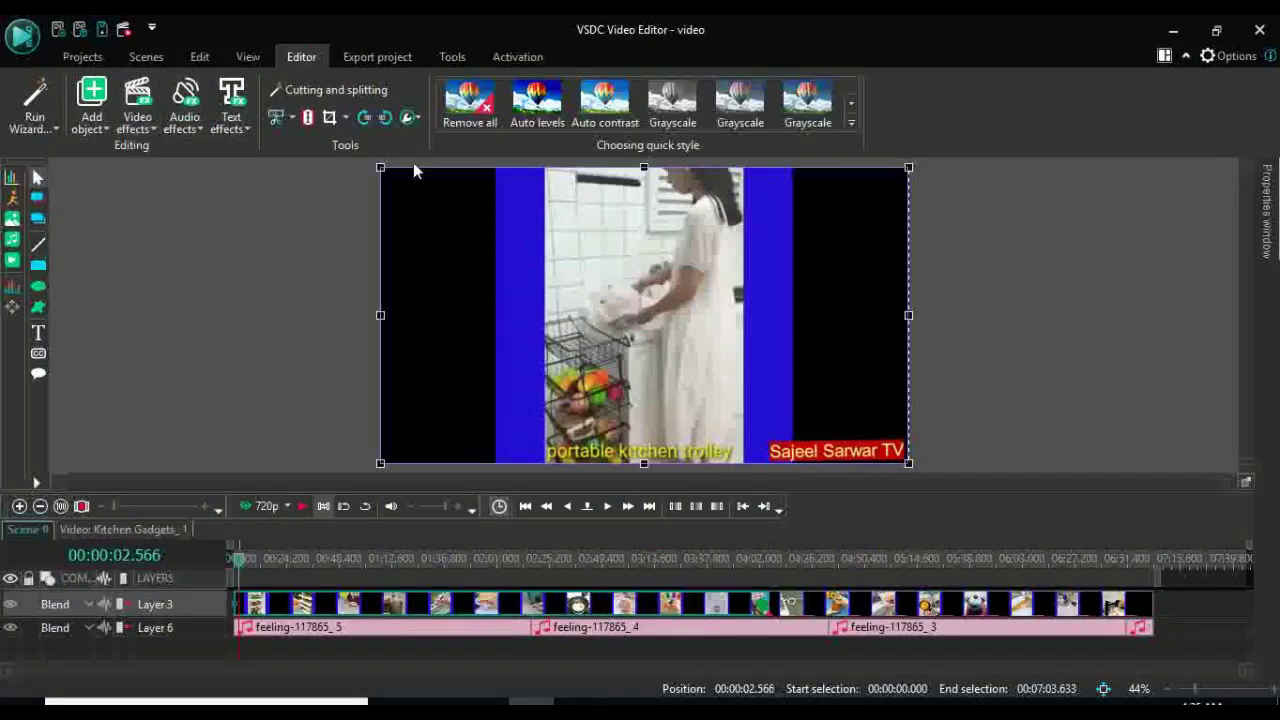
left_click(142, 120)
mouse_move(166, 176)
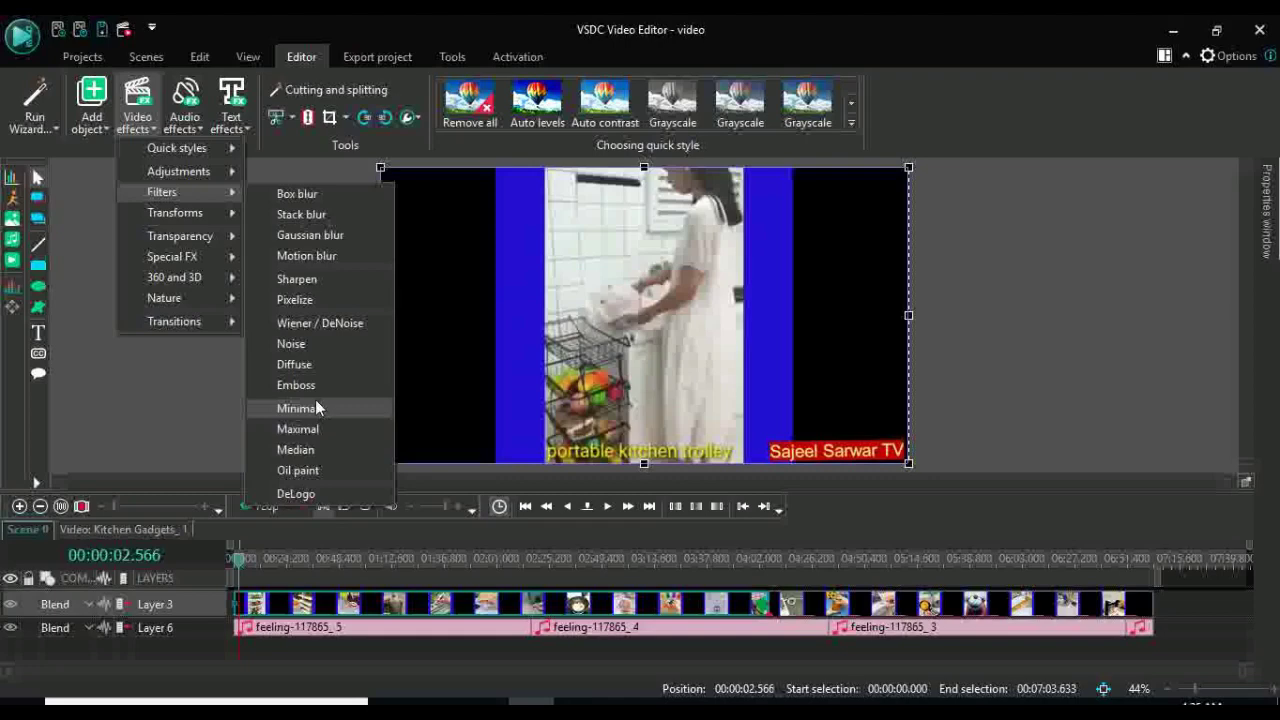
left_click(320, 281)
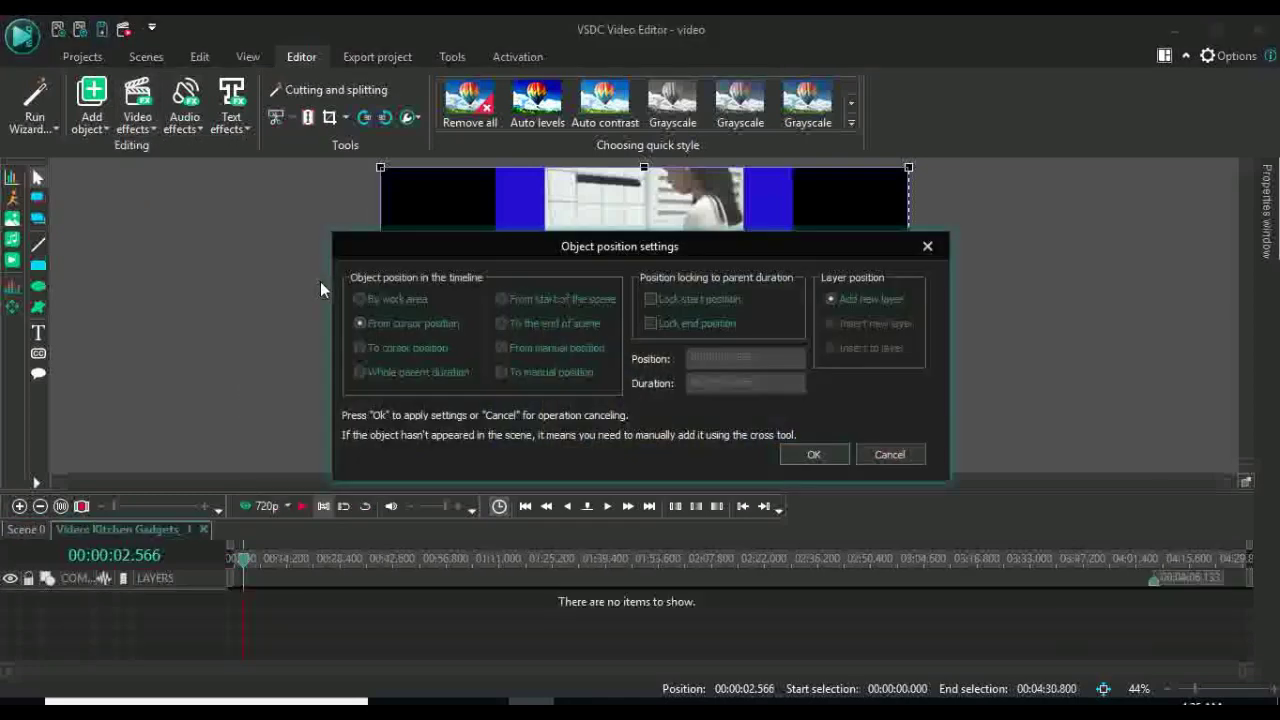
left_click(826, 455)
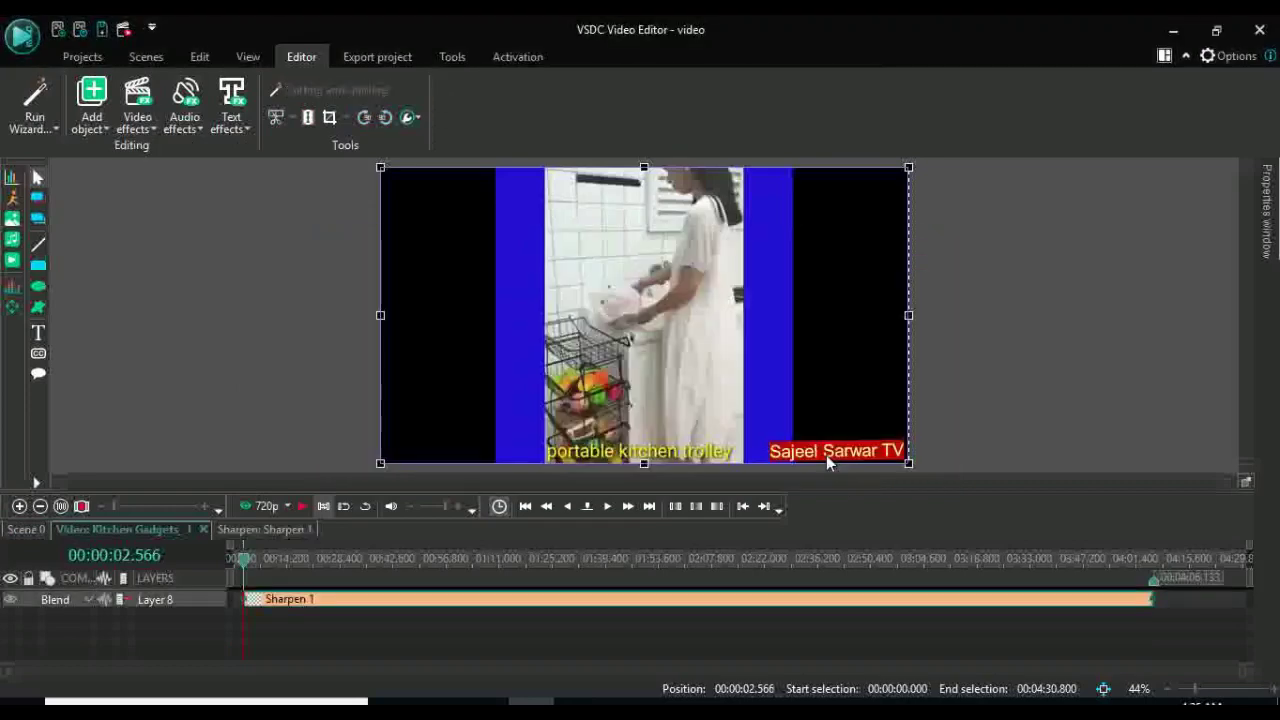
Play the sharpened video part up to 00:00:13.100 and remove its Sharpen effect.
key("space")
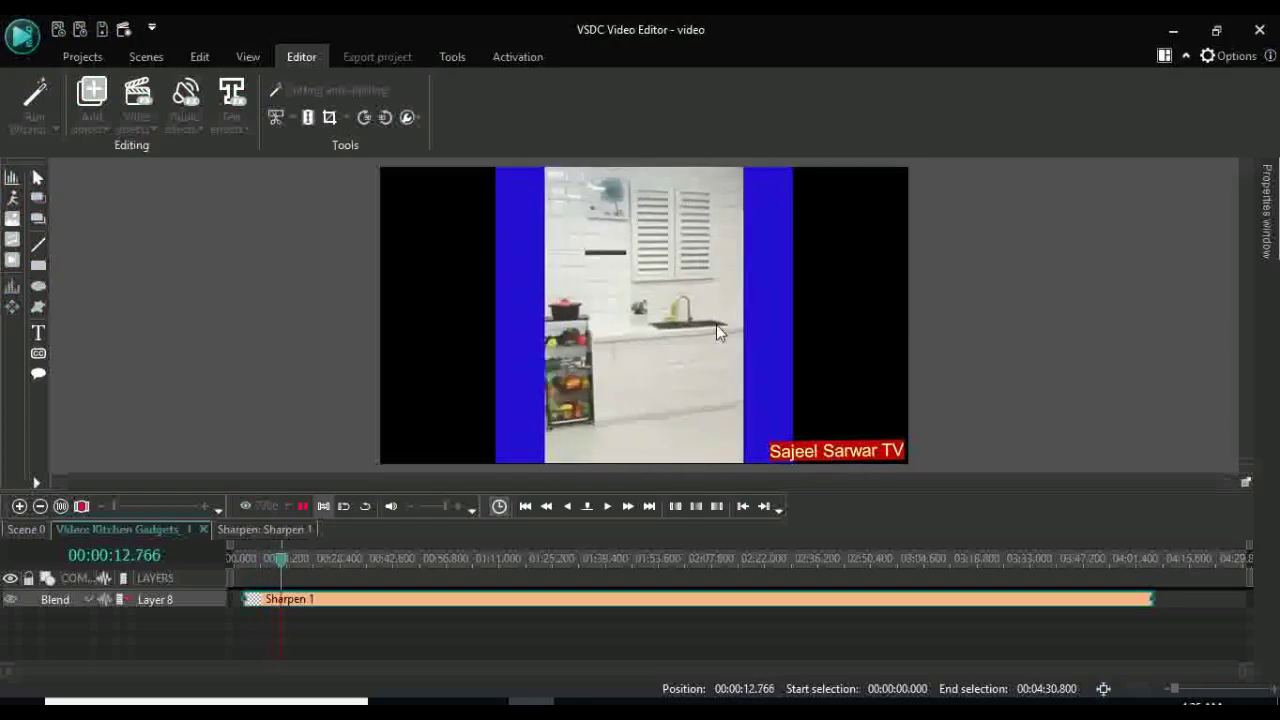
left_click(716, 332)
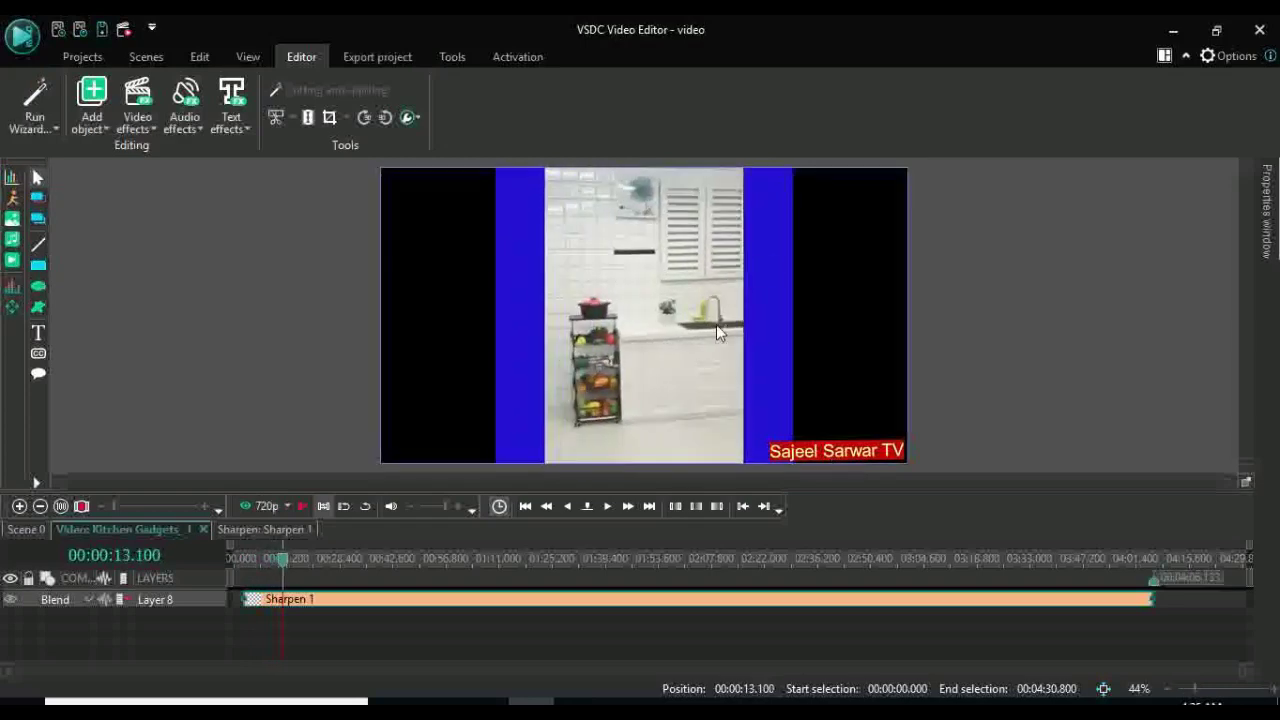
left_click(631, 370)
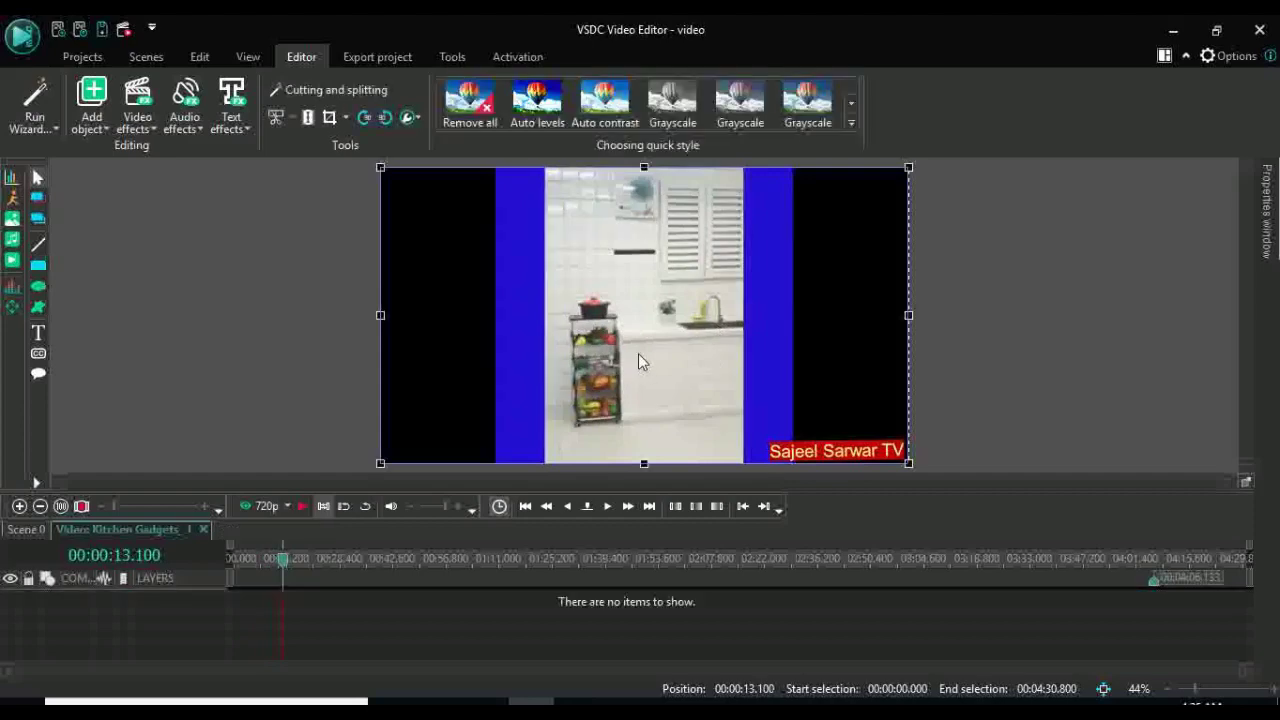